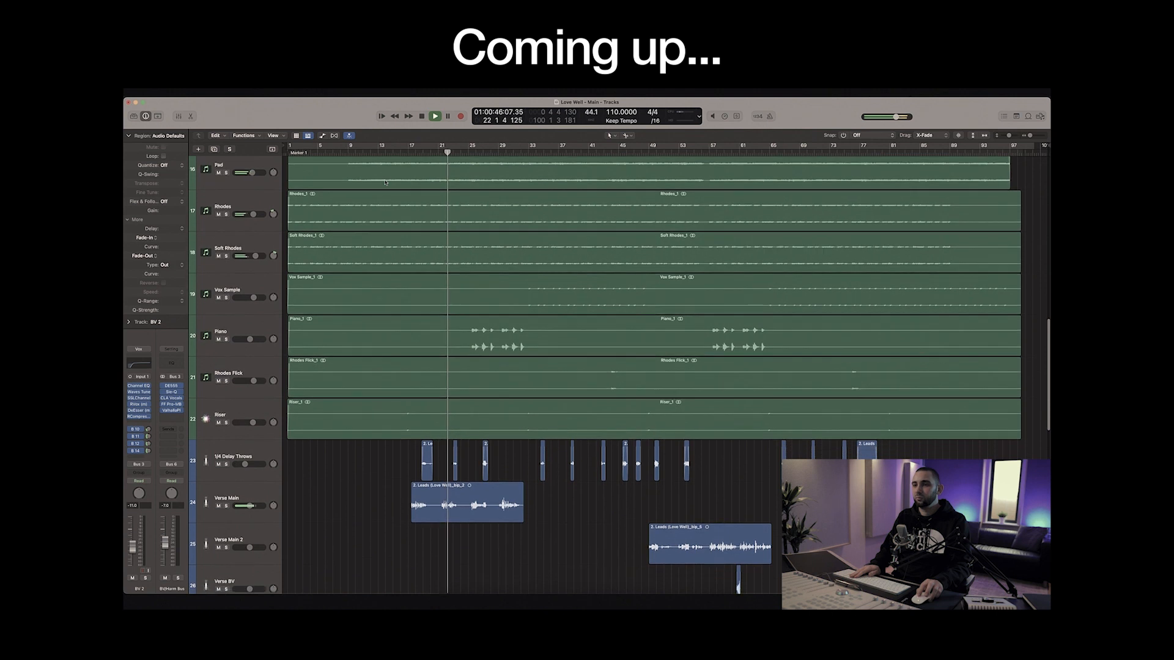
Step: Select the first vocal region on the Verse Main track and play it soloed with all its plugins bypassed
scroll(385, 181, down, 2)
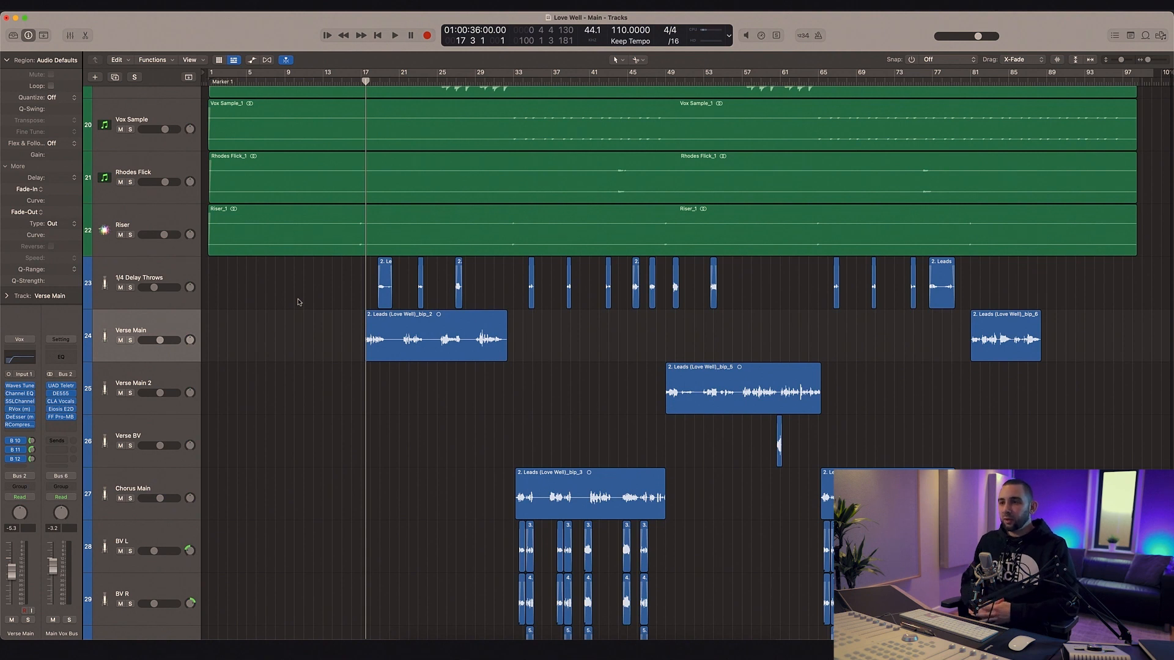
click(408, 353)
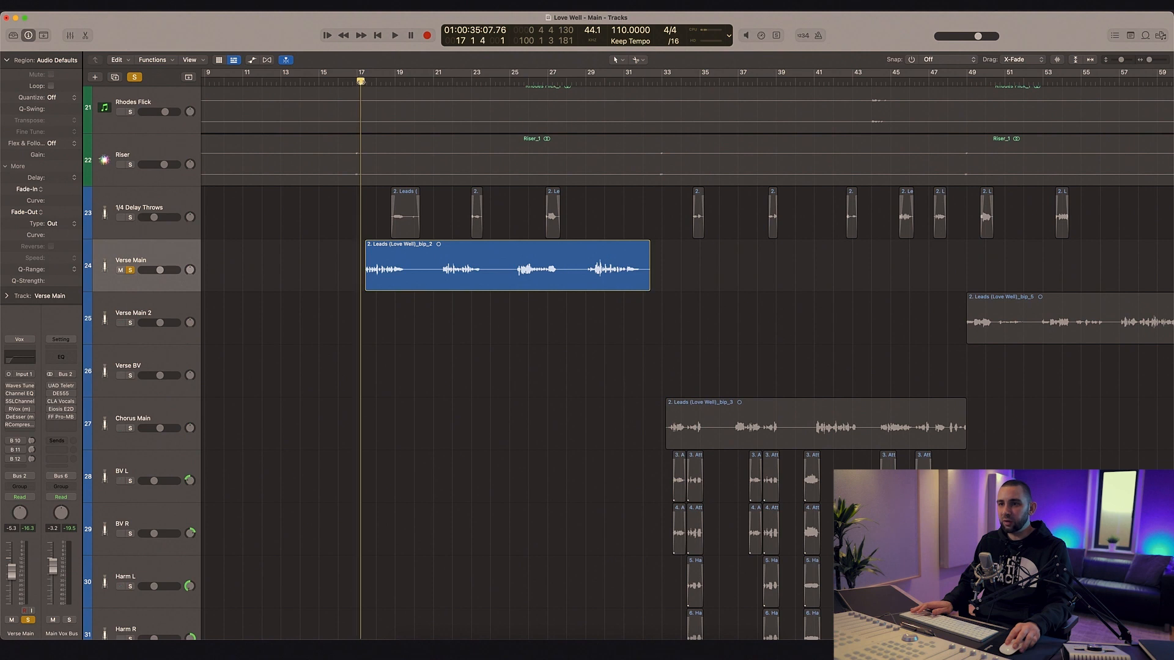
key(space)
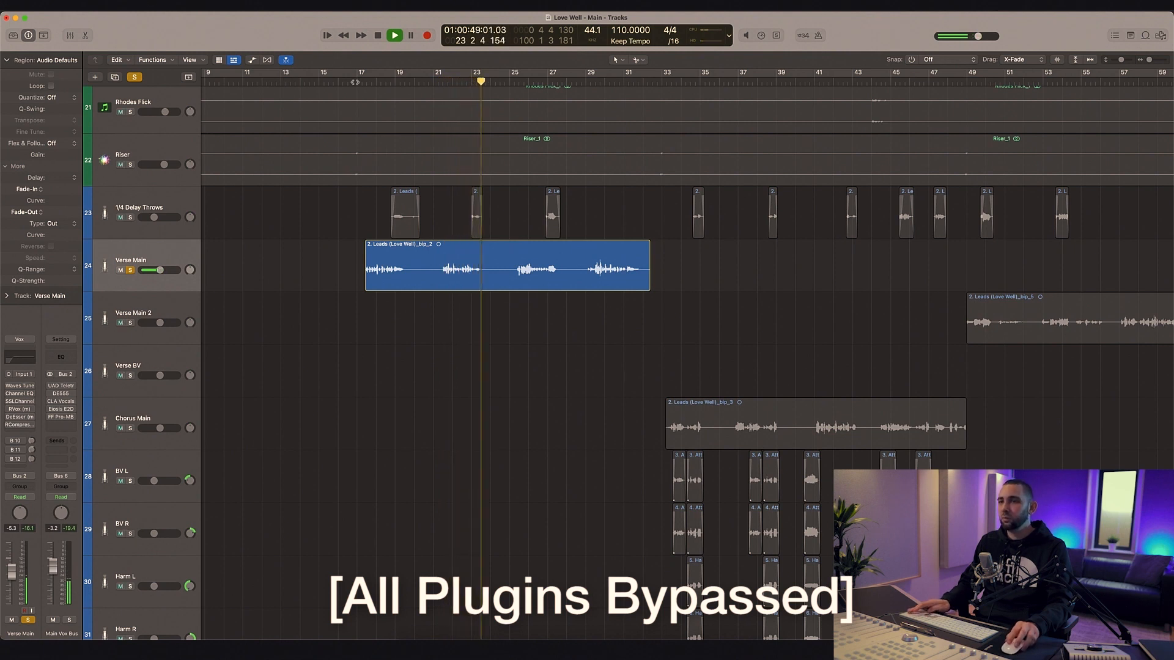
key(space)
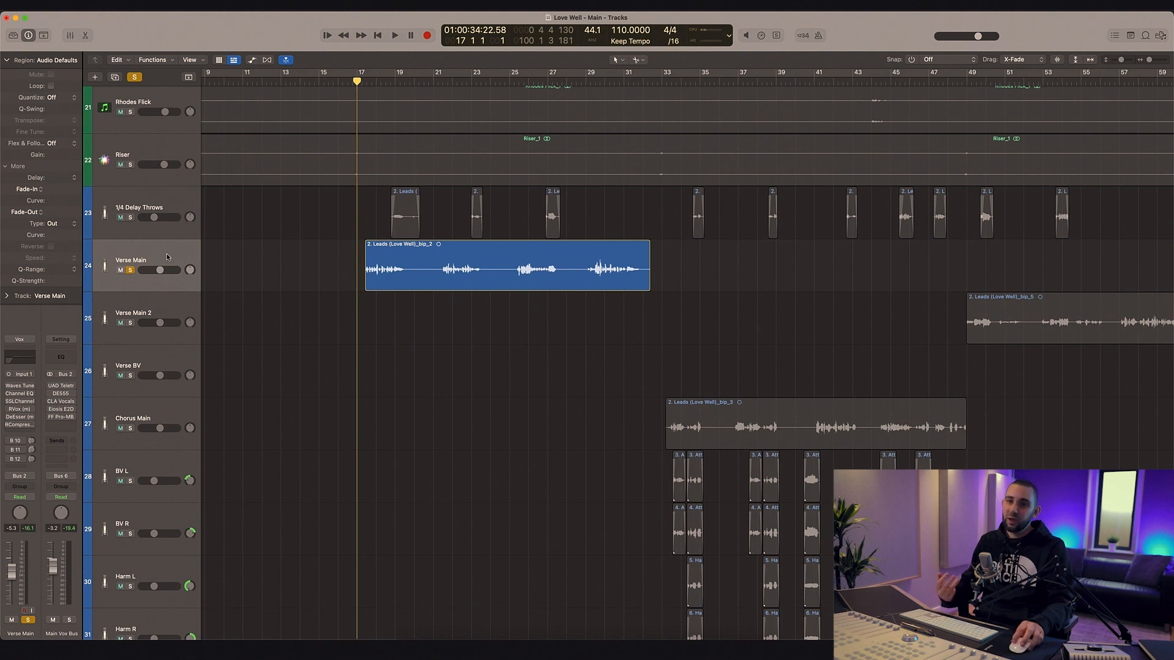
Step: Enable Waves Tune Real-Time on the Verse Main track, review its B Natural Minor pitch-correction settings, and close the plugin
click(21, 387)
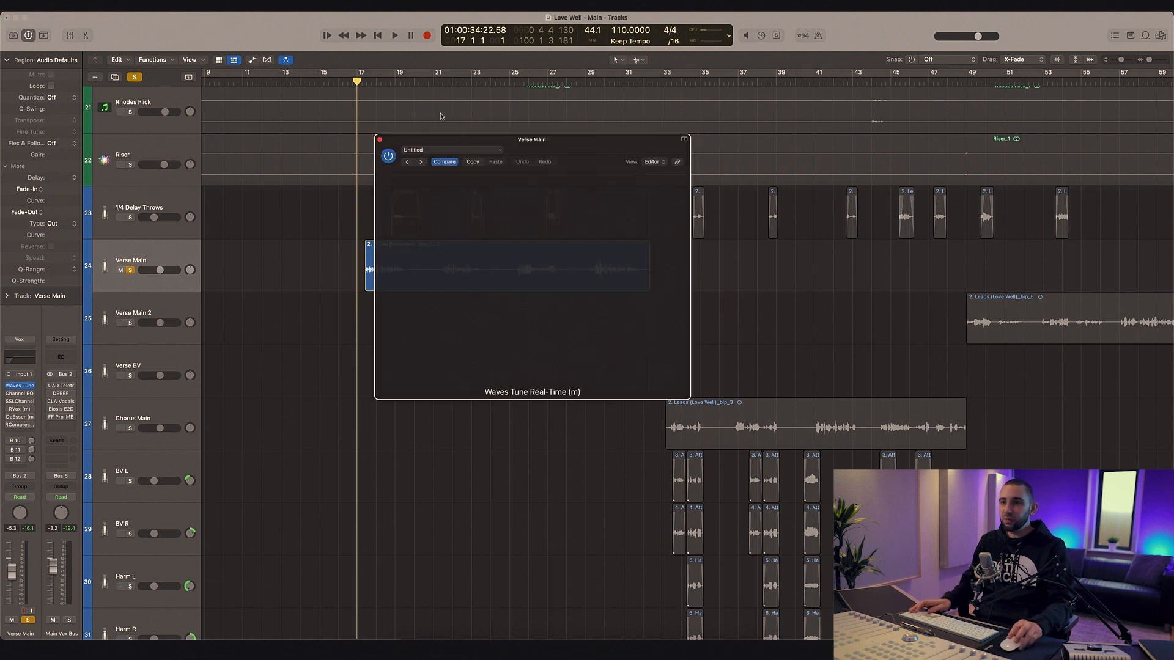
drag(451, 129, 635, 180)
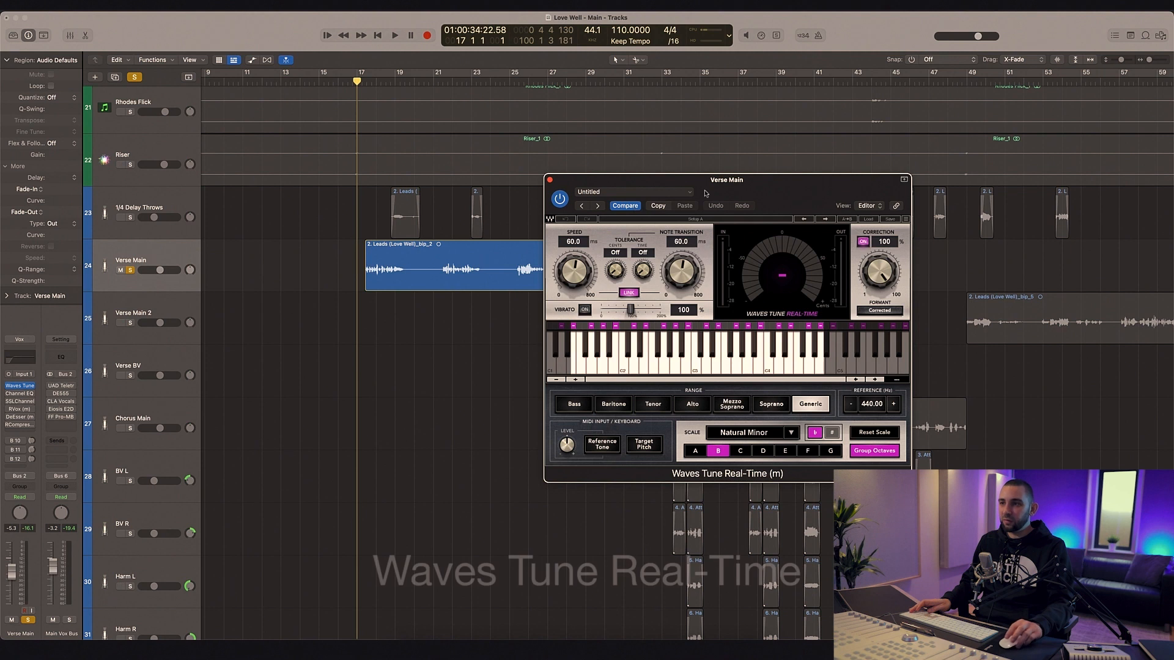
click(904, 180)
drag(831, 180, 824, 146)
click(475, 335)
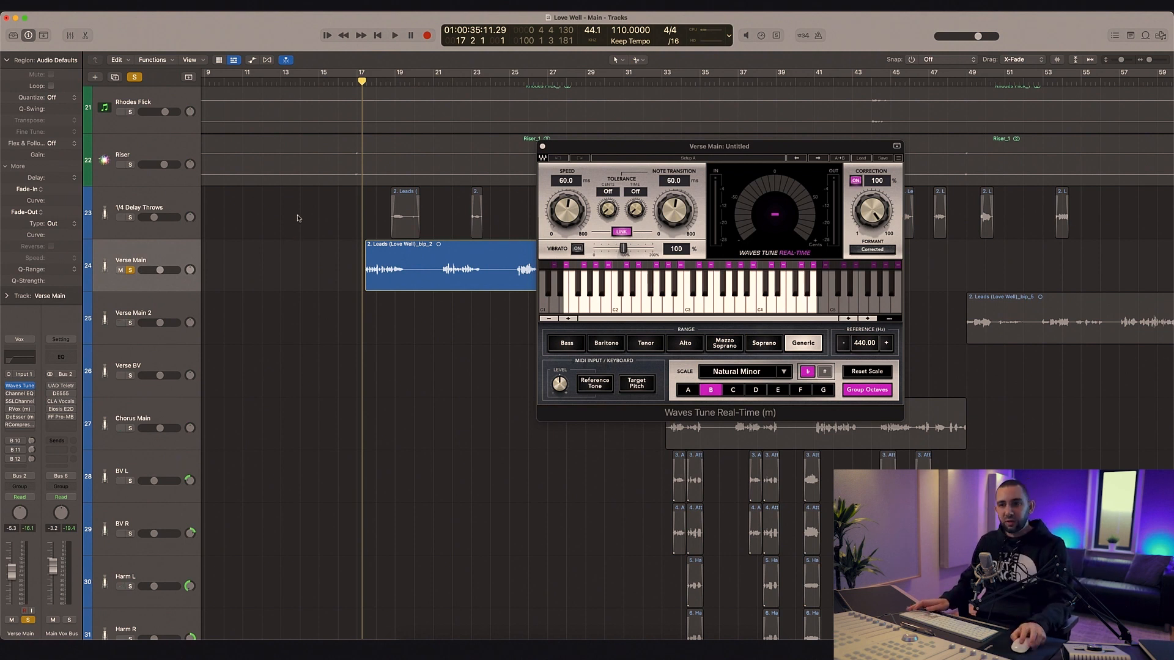
click(896, 146)
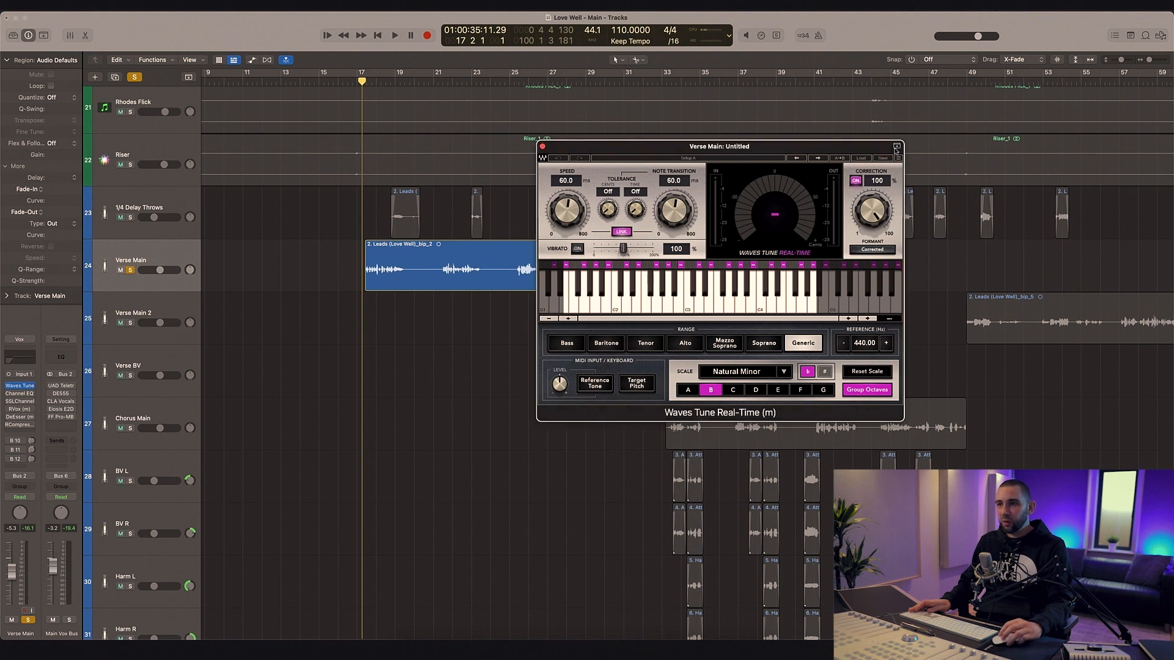
click(541, 147)
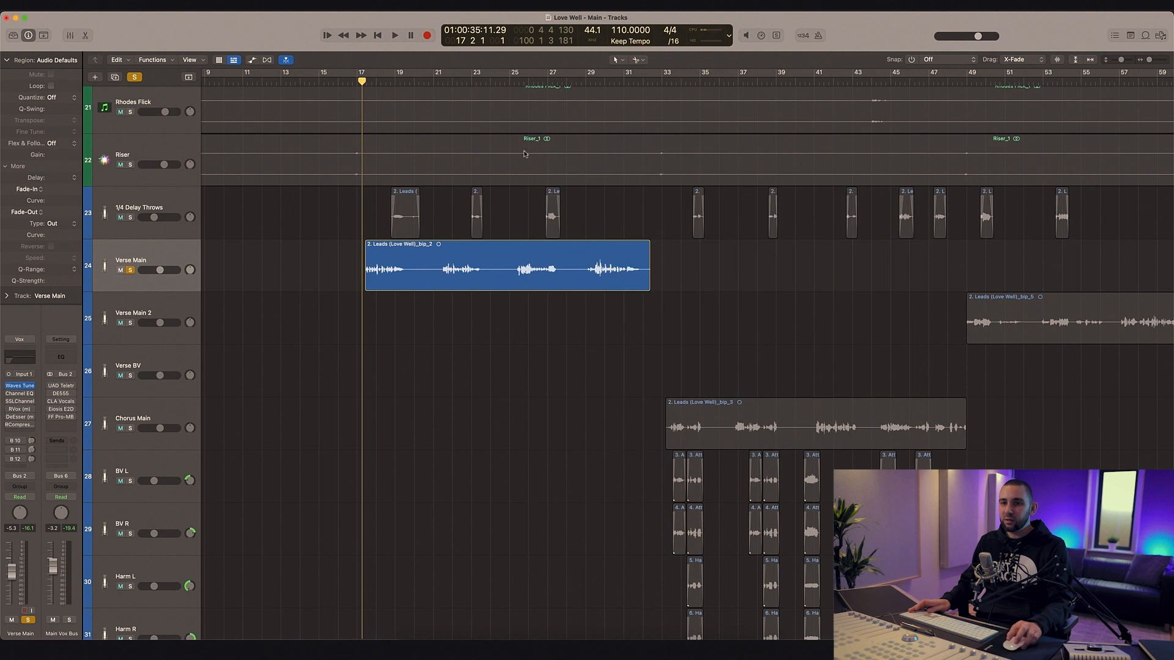
Step: Enable the Channel EQ on Verse Main, compare the vocal with the EQ active and bypassed, and close it switched on
drag(529, 128, 709, 189)
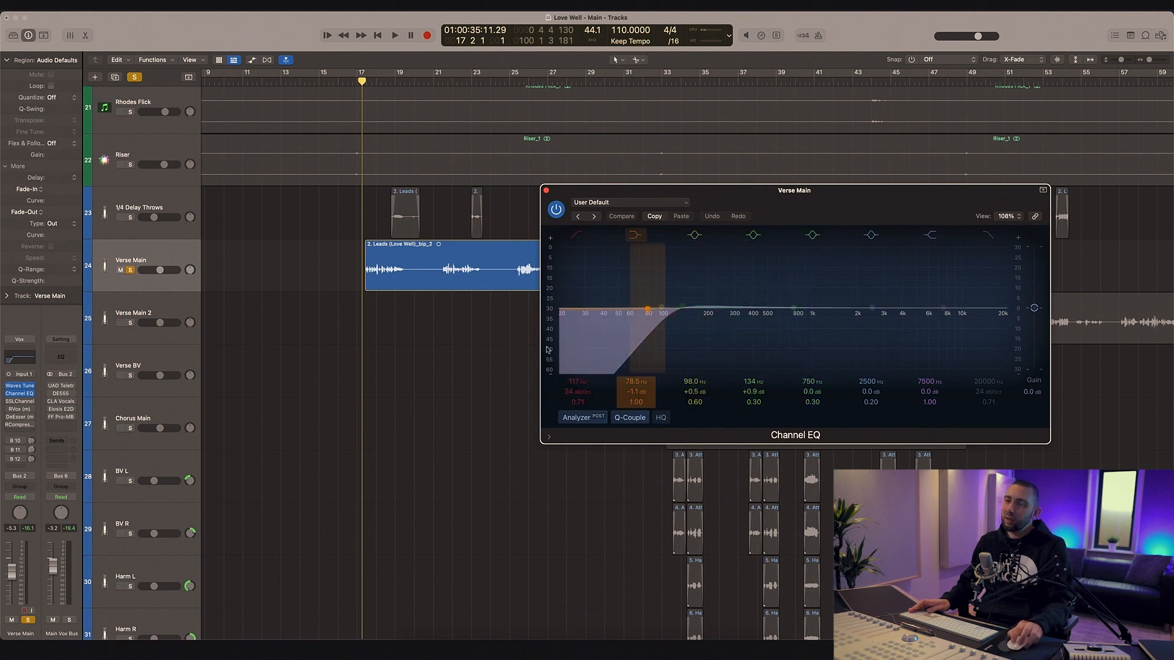
drag(573, 195, 571, 203)
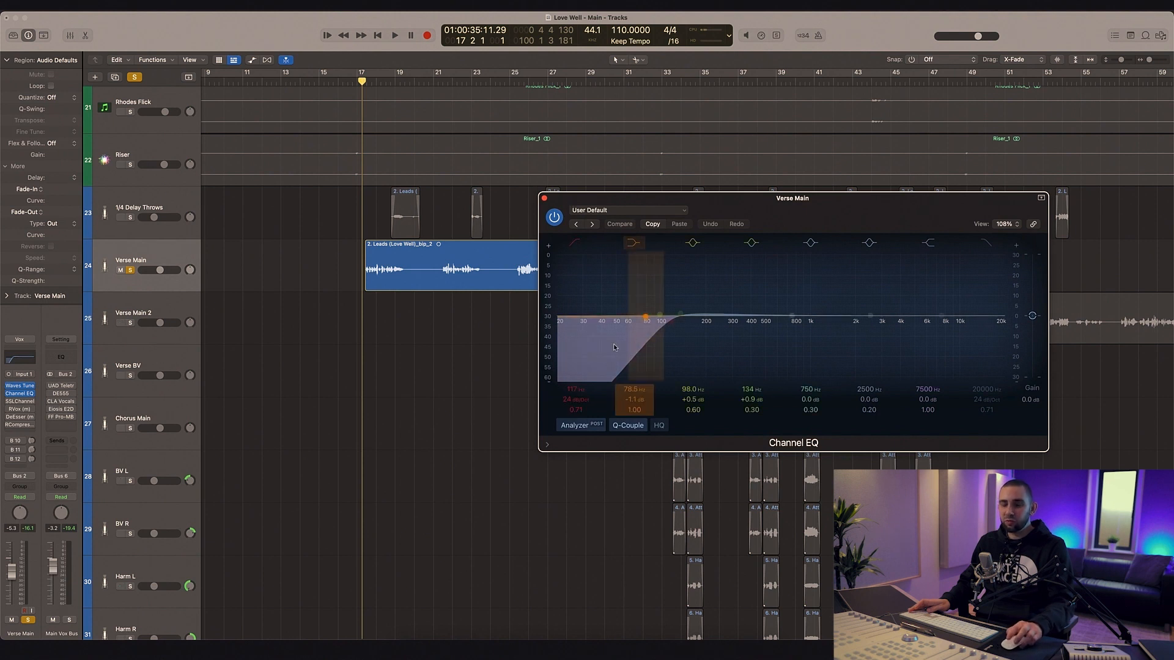
click(464, 346)
key(space)
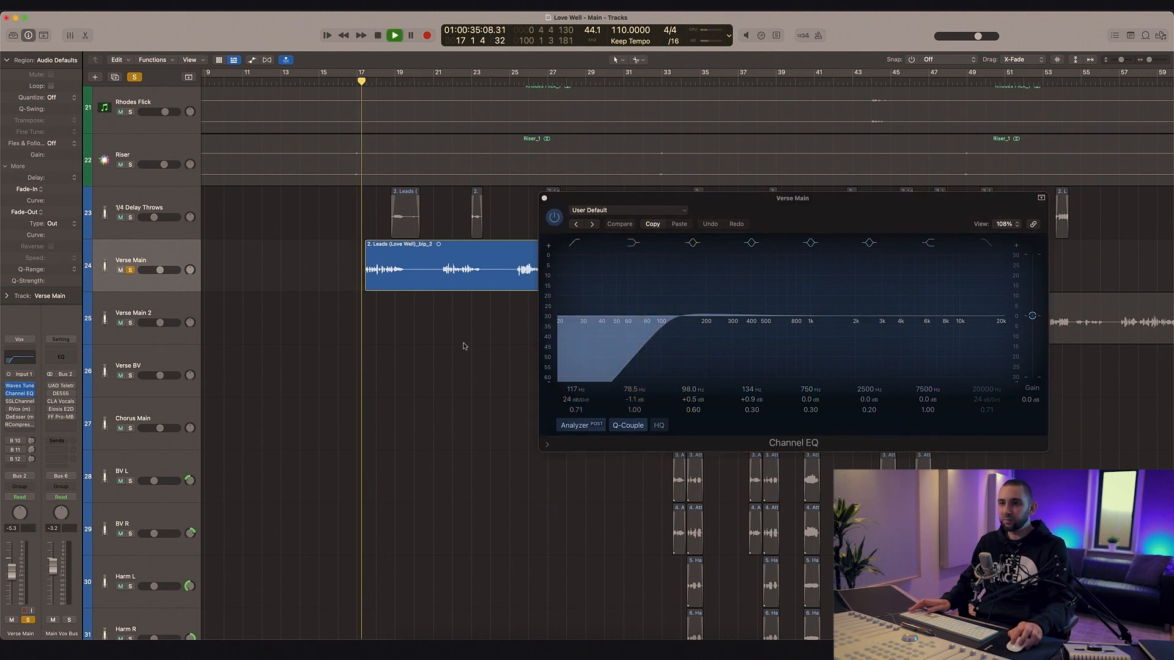
click(555, 217)
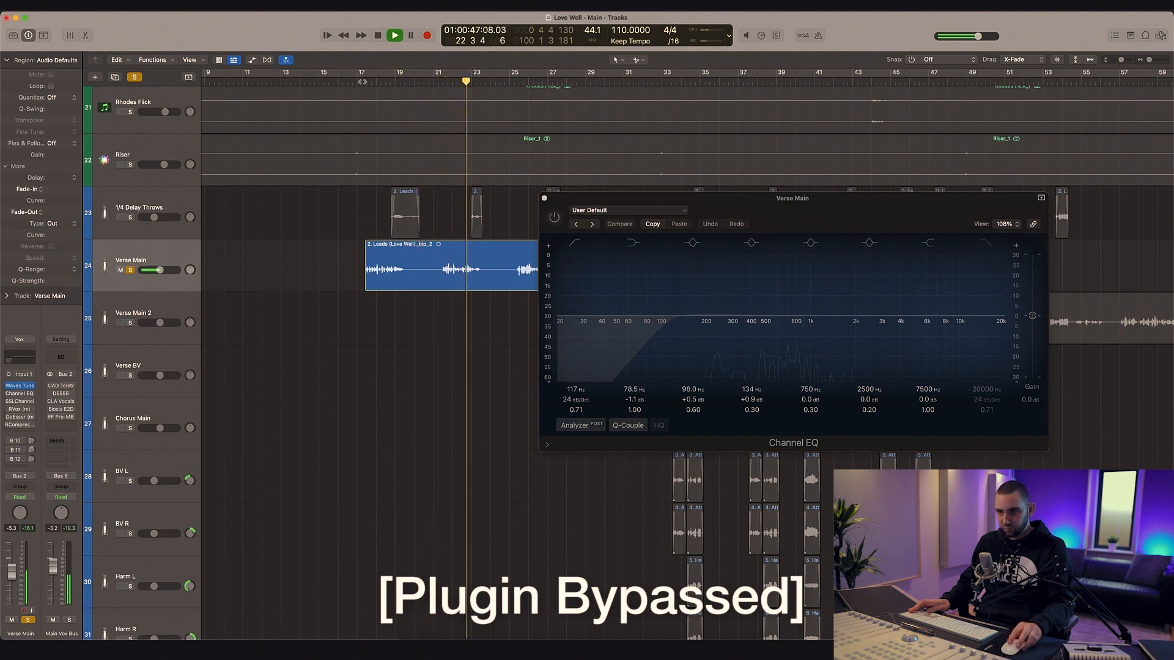
click(555, 218)
click(440, 74)
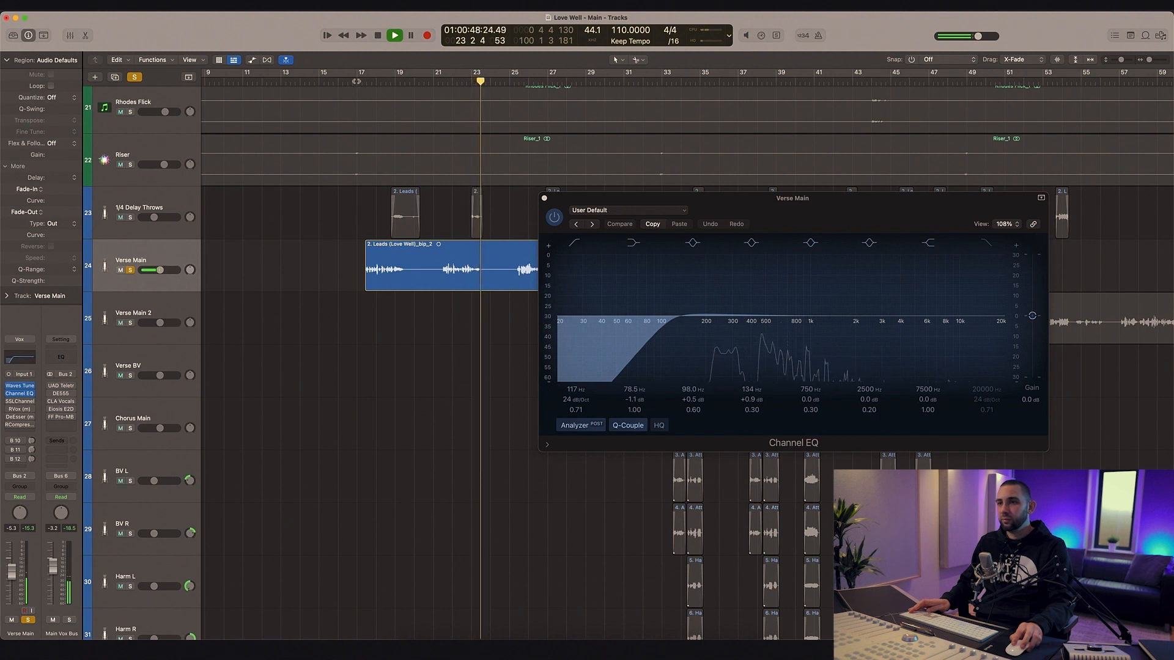
key(space)
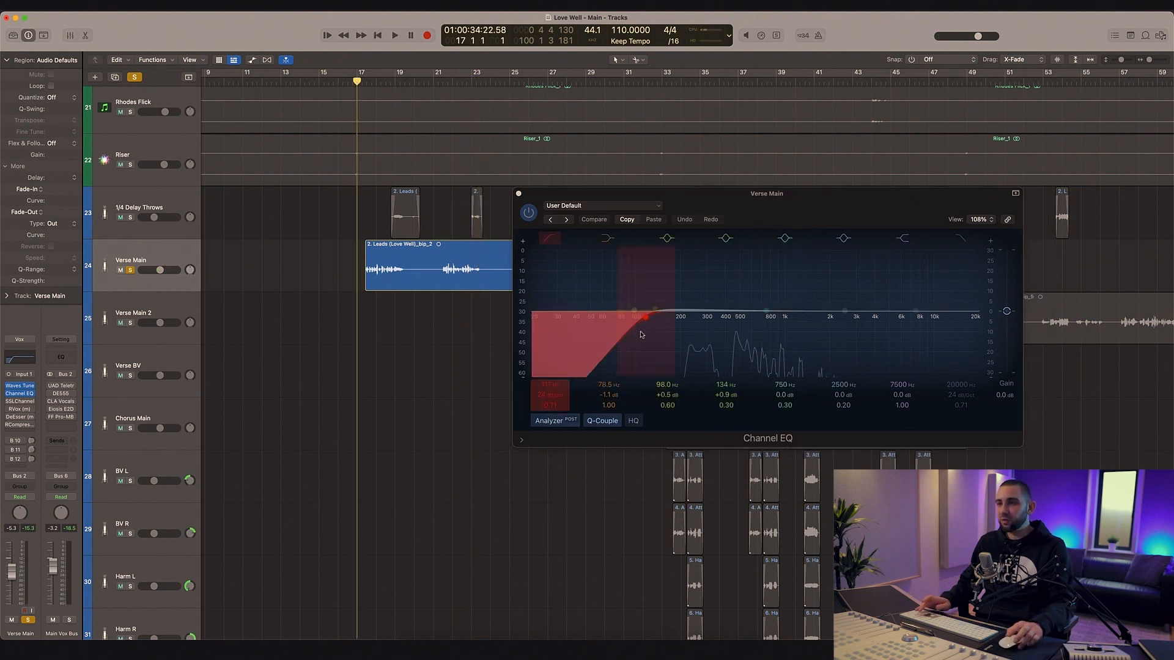
click(518, 195)
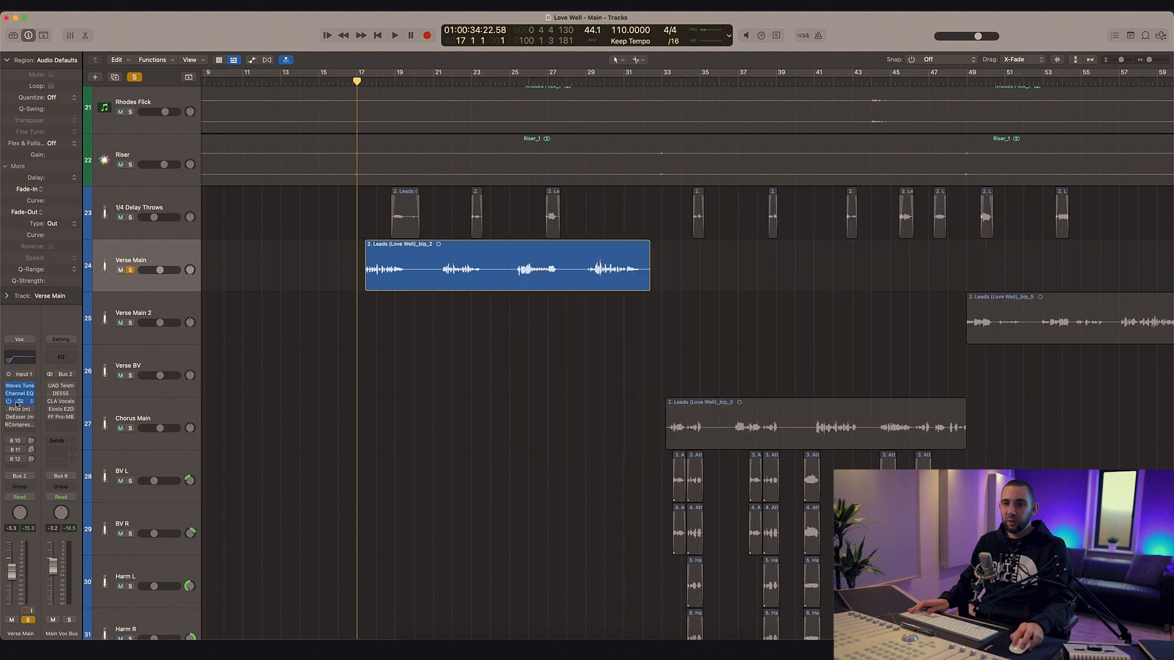
Step: Enable the SSLChannel plugin on Verse Main and inspect its filter and EQ band settings
click(17, 402)
drag(467, 133, 730, 86)
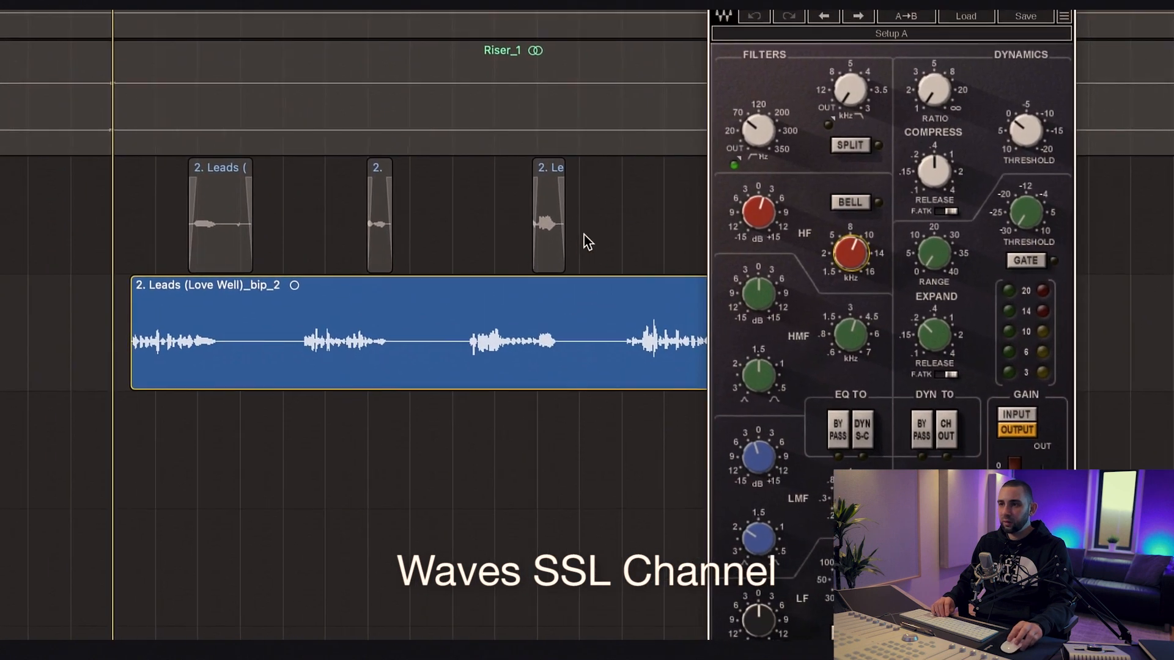
mouse_move(669, 224)
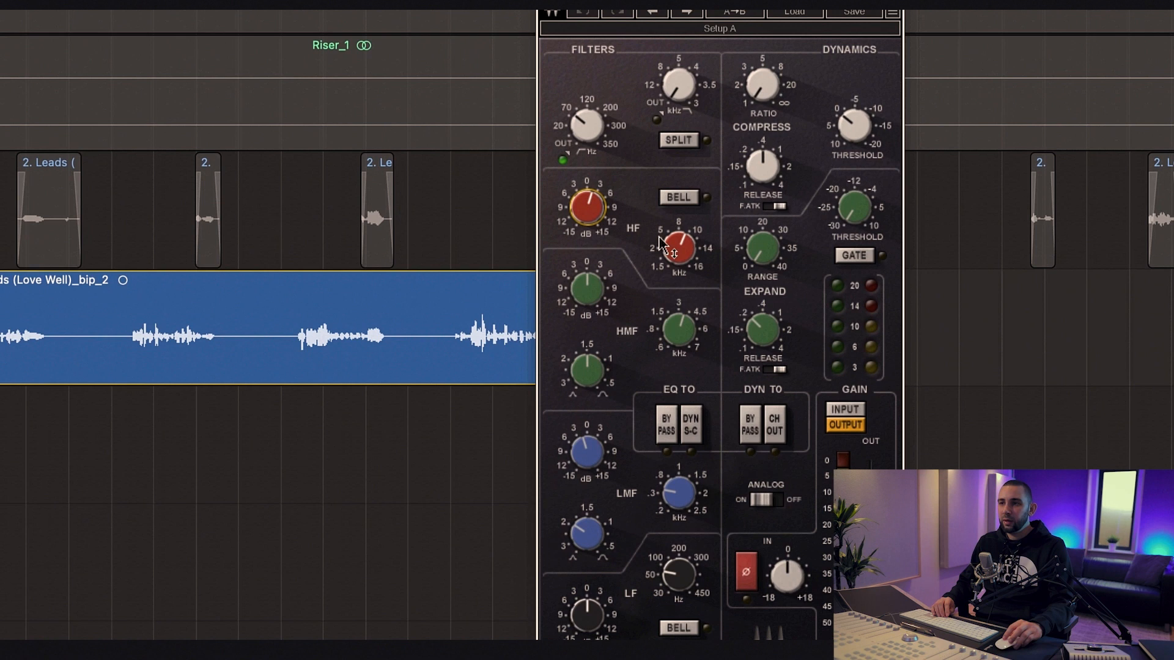
mouse_move(729, 263)
mouse_move(570, 443)
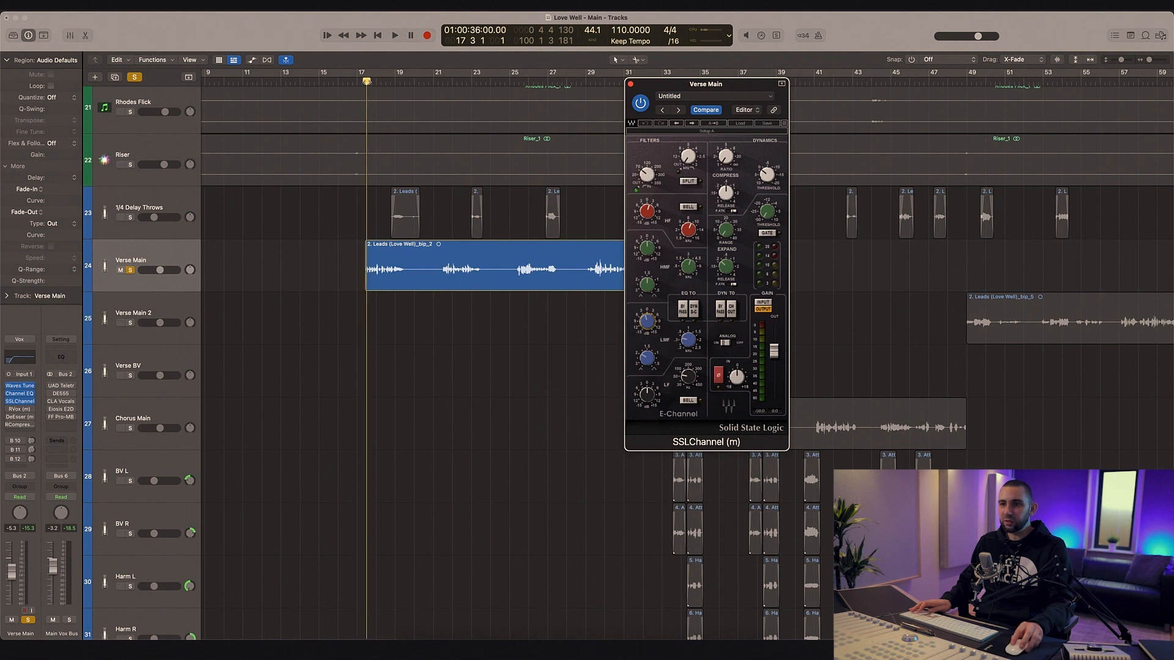
Step: Play the start of the verse with SSLChannel bypassed and active to compare, leaving the plugin on and closed
click(493, 85)
drag(781, 87, 788, 106)
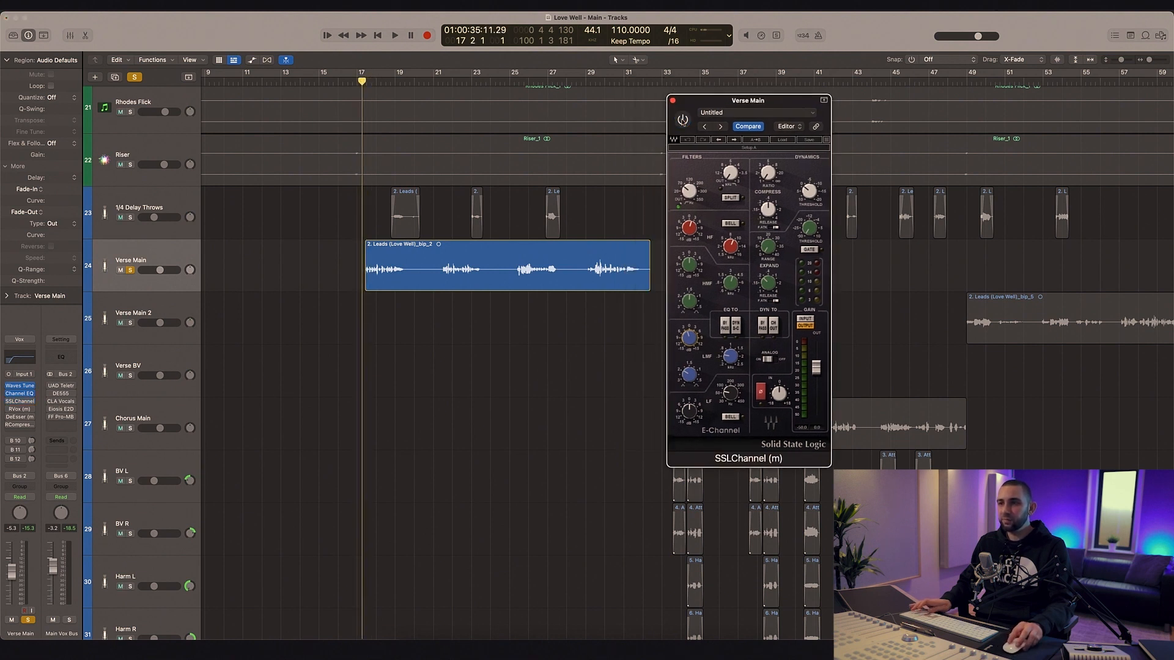
click(683, 120)
key(space)
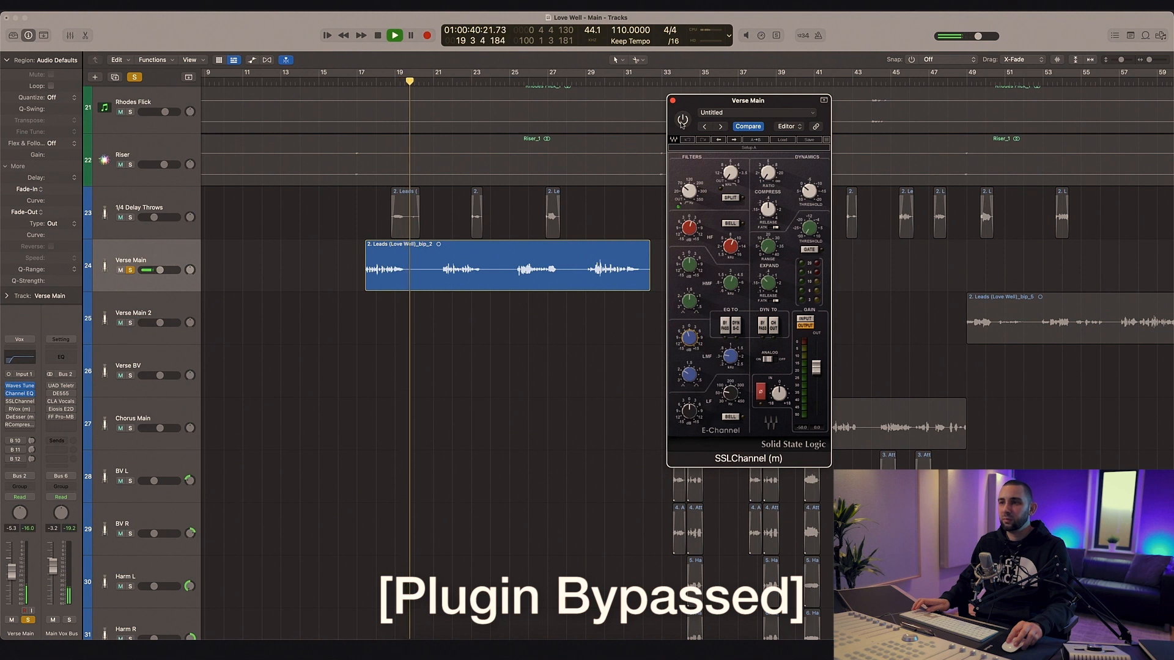
click(683, 119)
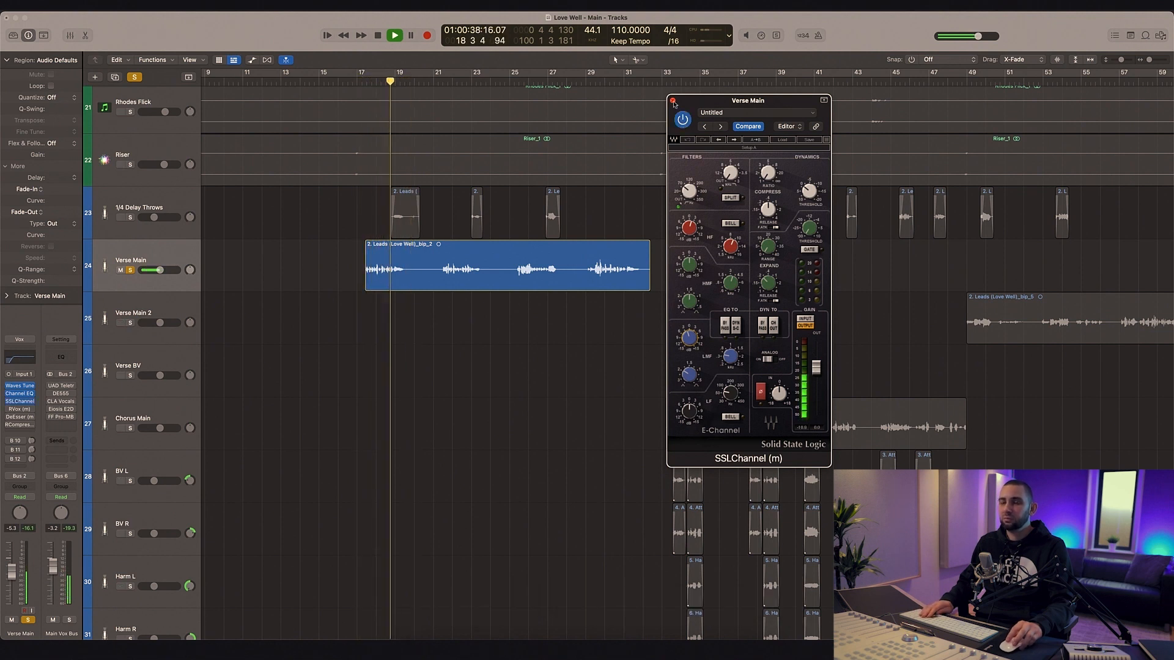
click(674, 101)
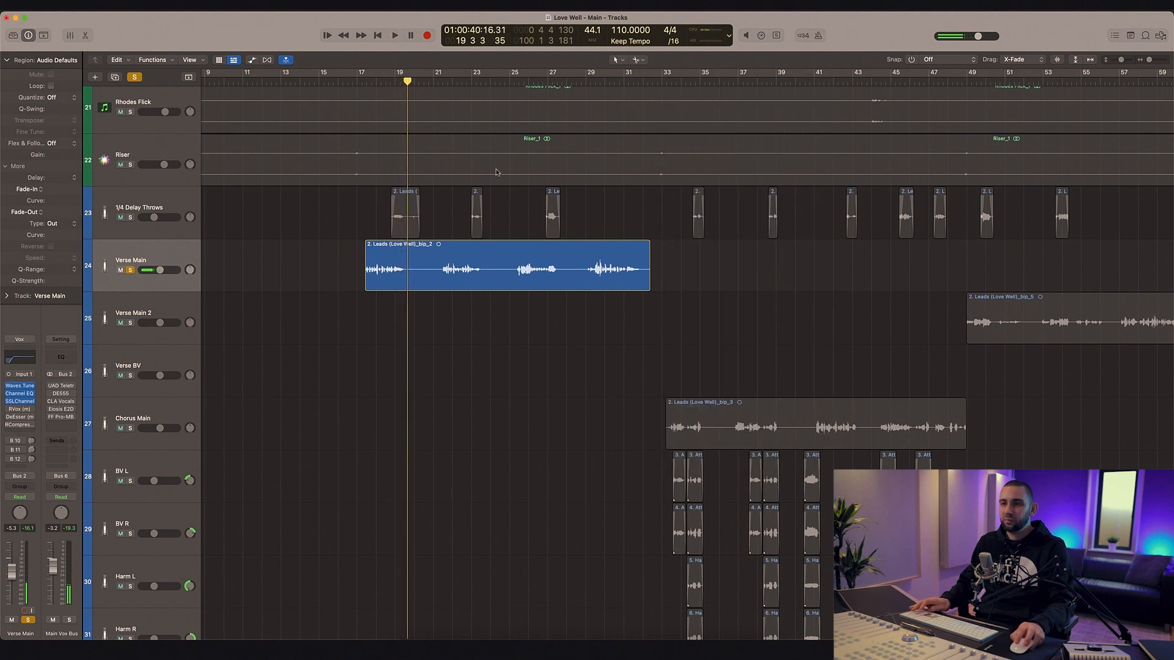
key(space)
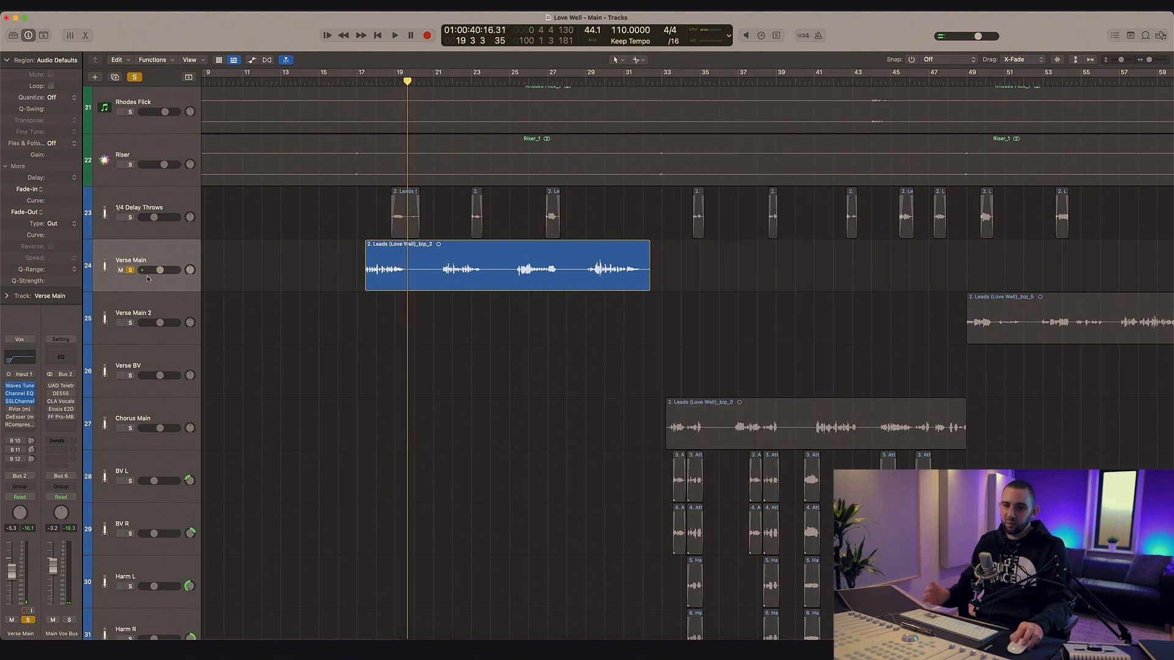
Step: Enable RVox on Verse Main, compare the vocal from around bar 21 with it active and bypassed, and close it switched on
click(19, 409)
drag(456, 127, 654, 179)
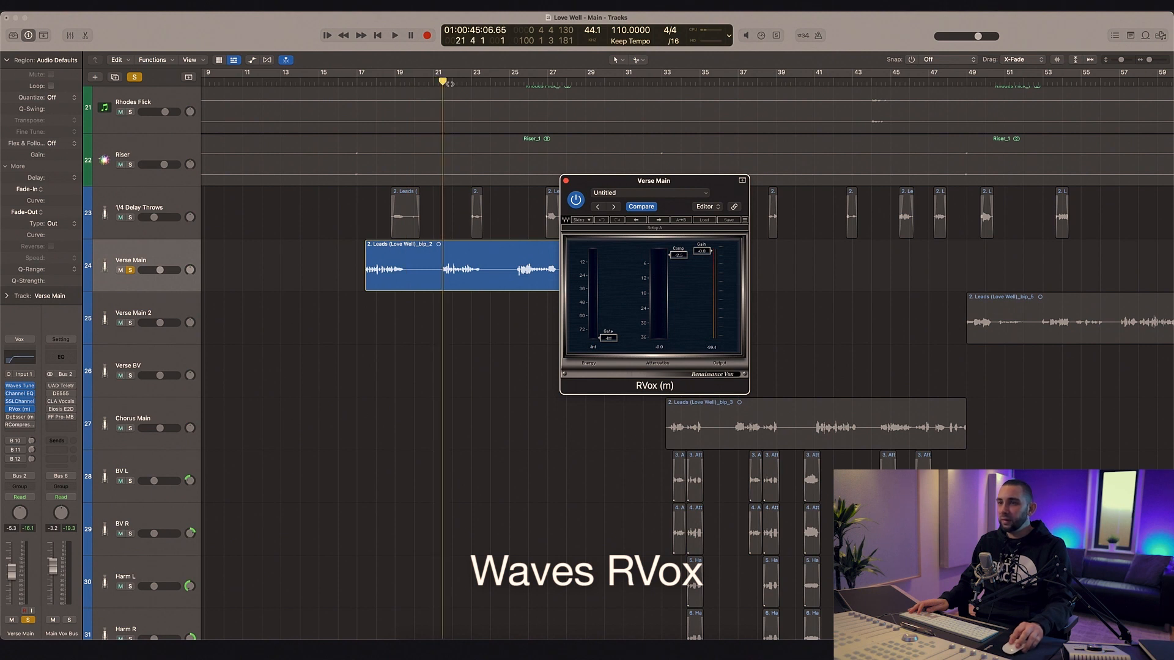
click(496, 155)
key(space)
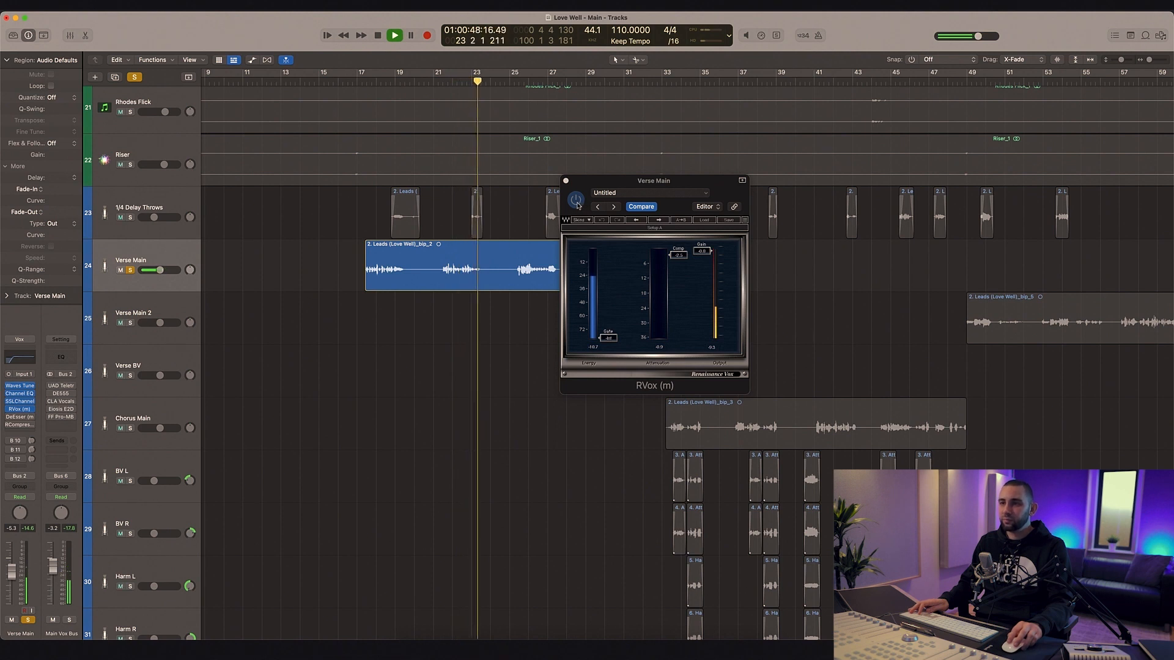
click(576, 202)
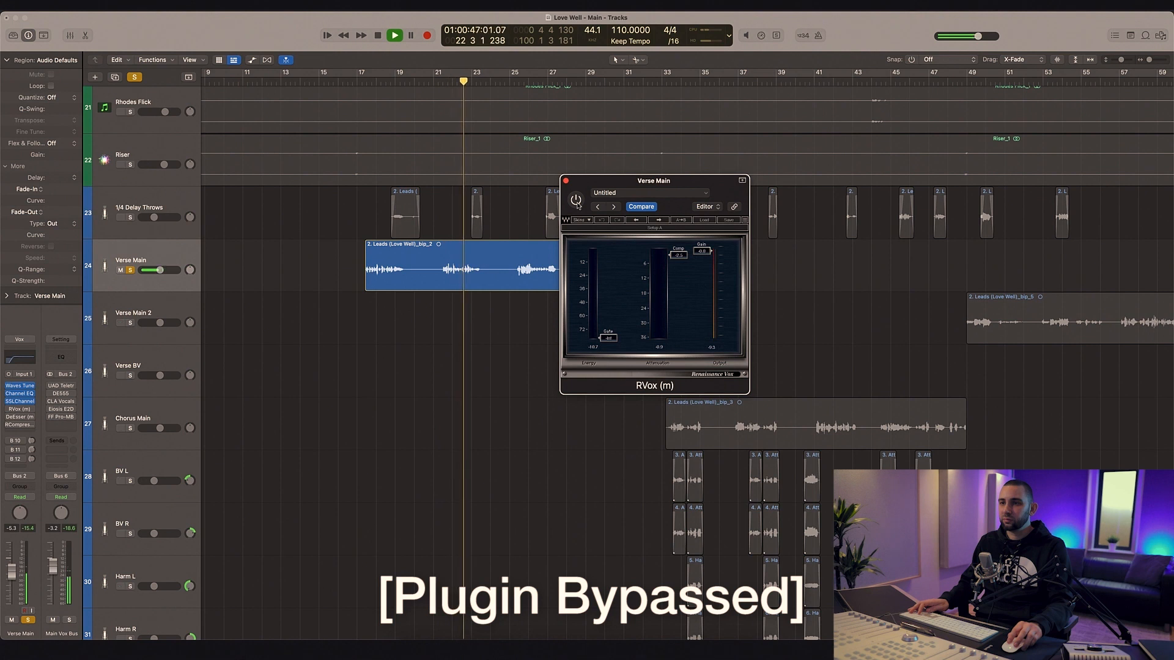
click(577, 201)
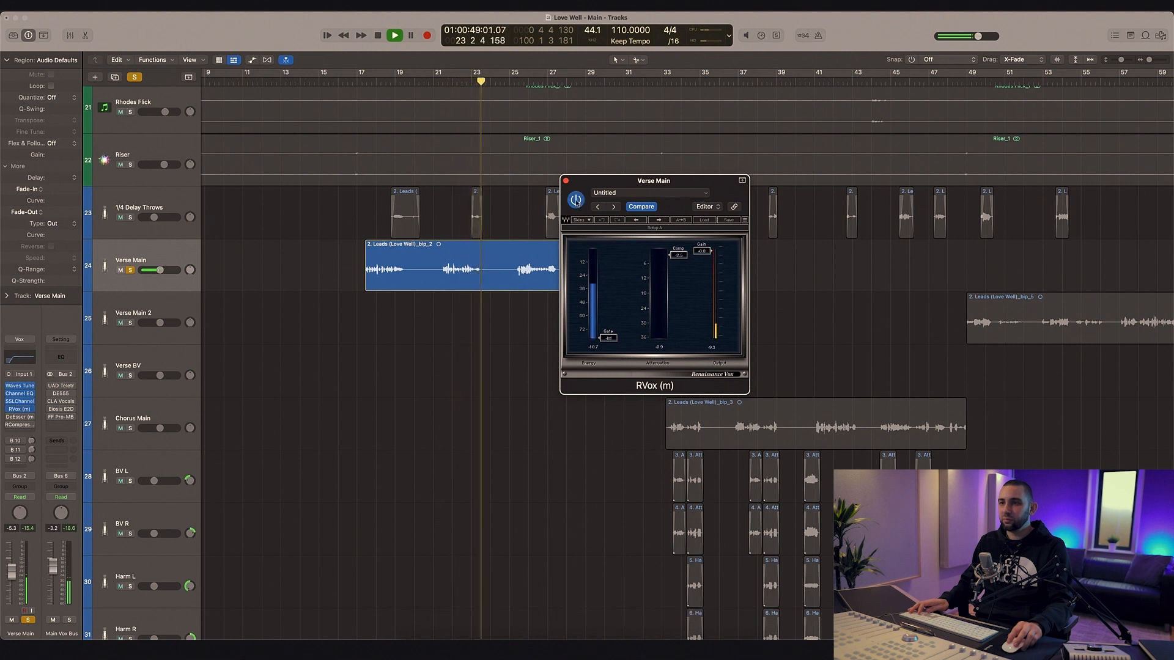
key(space)
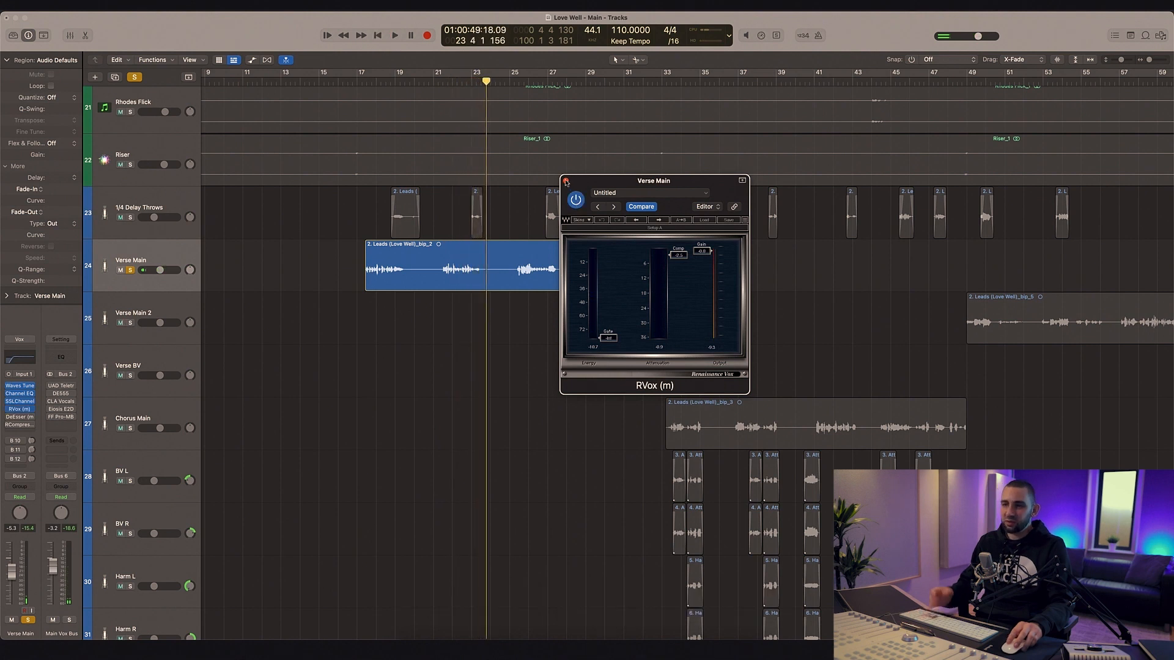
click(567, 182)
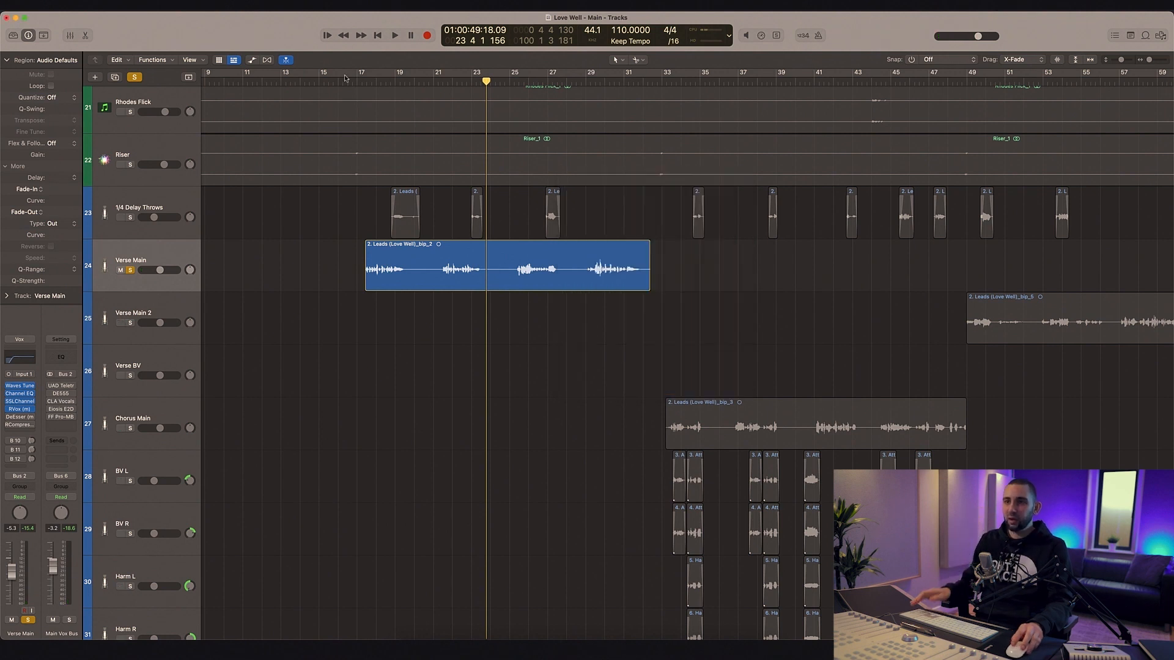
Step: Enable the DeEsser on Verse Main and compare the start of the verse with it active and bypassed, leaving it on
key(shift+Return)
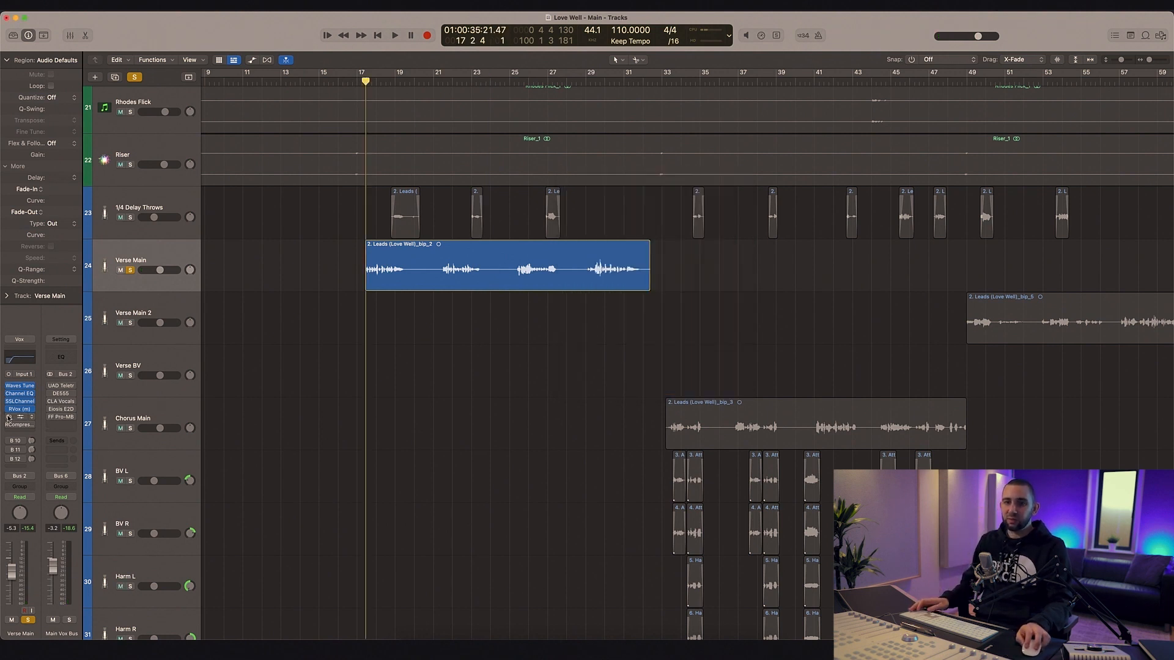
click(21, 417)
drag(462, 134, 750, 200)
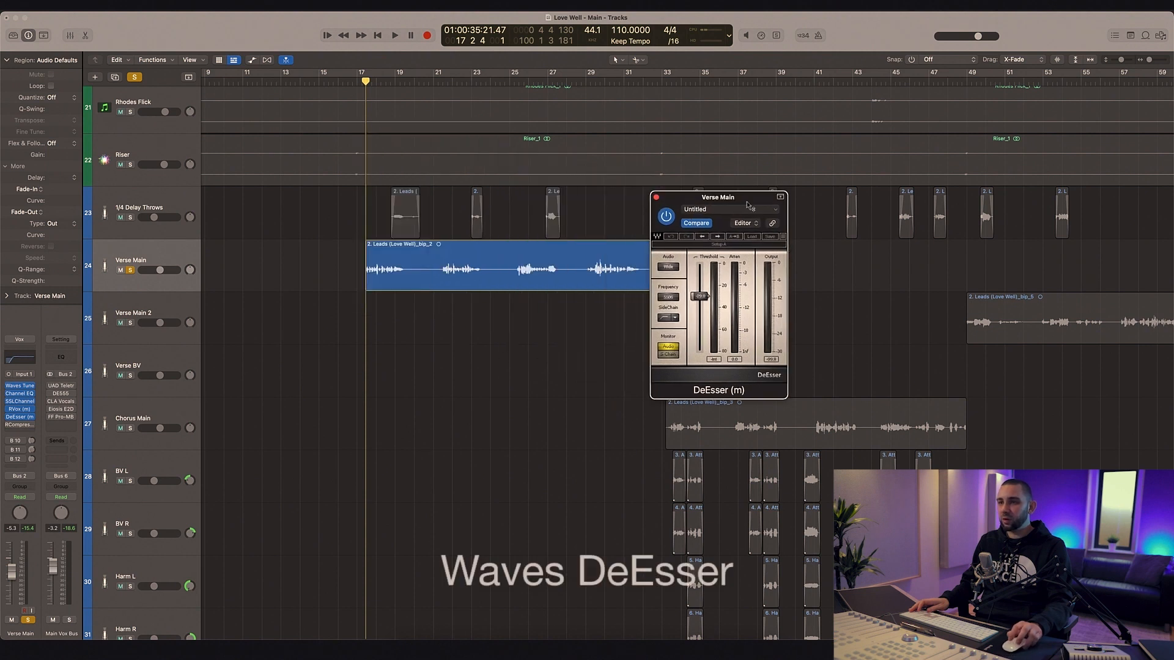
key(space)
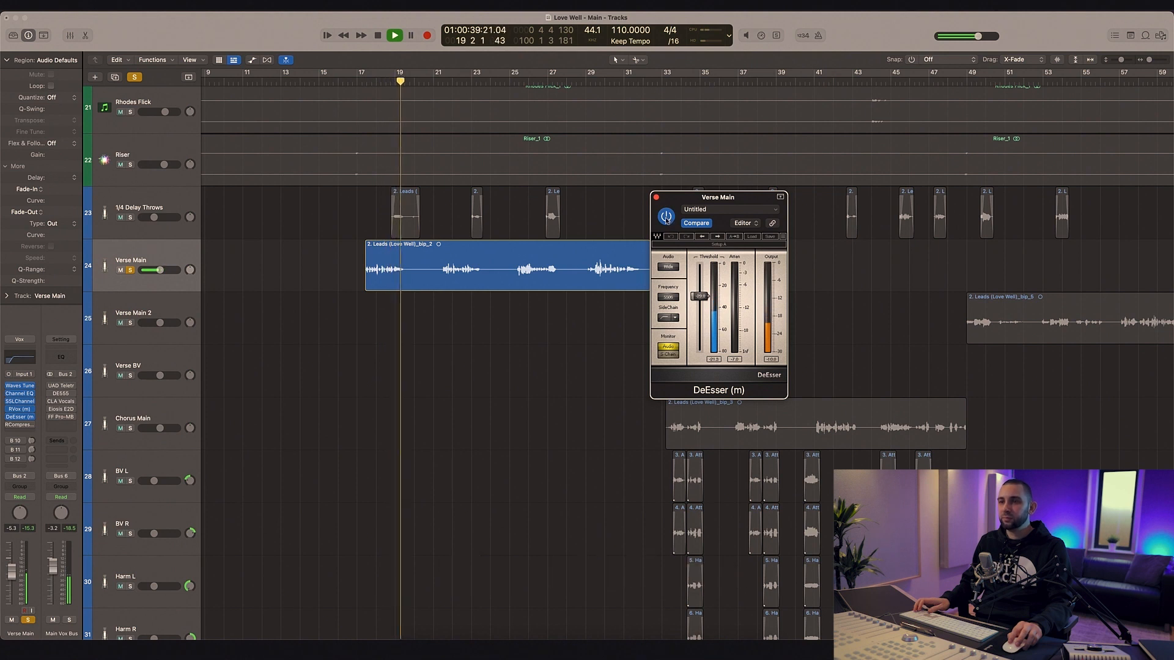
click(666, 218)
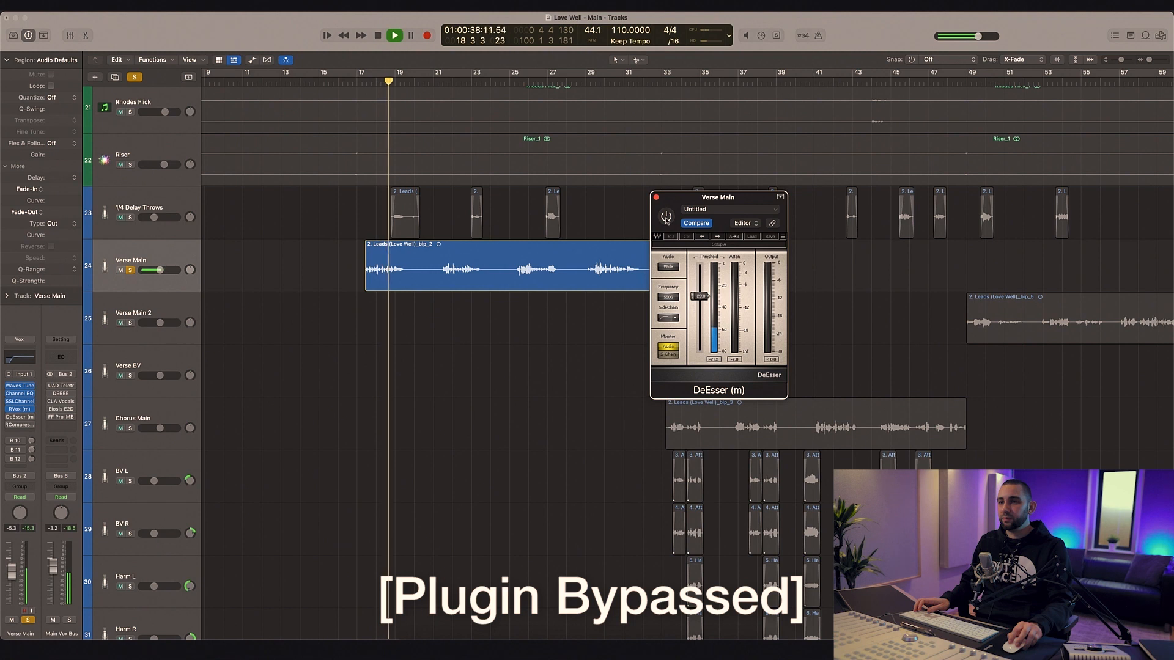
click(666, 217)
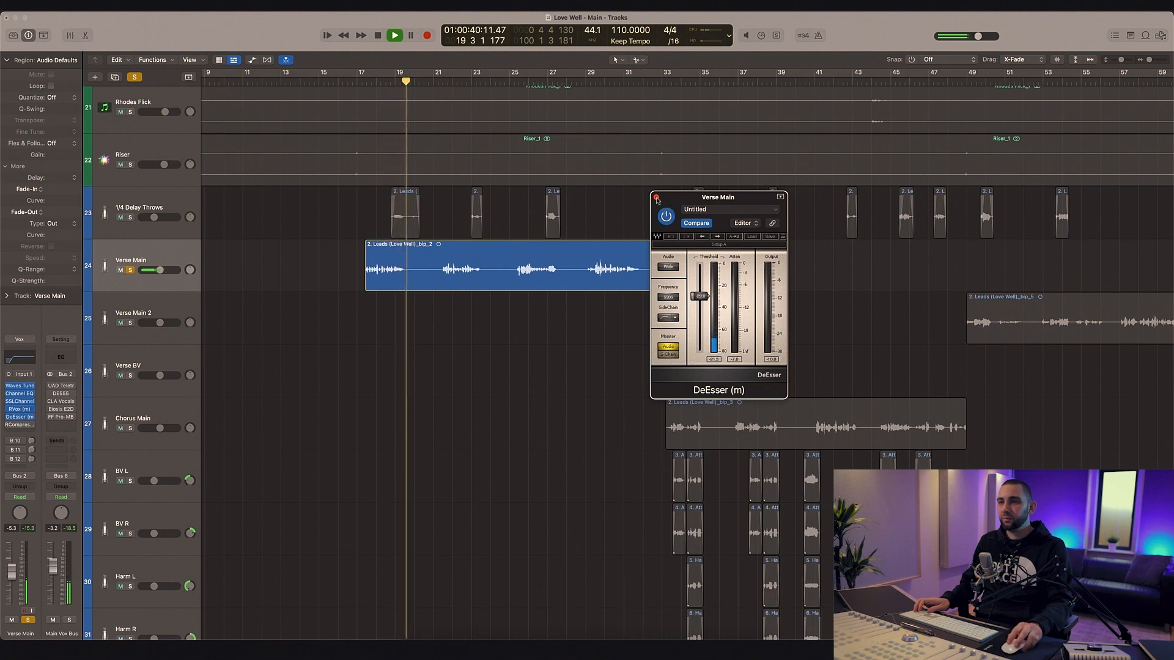
Step: Close the DeEsser, stop playback, and enable the RCompressor plugin on Verse Main with its window open
click(656, 197)
key(space)
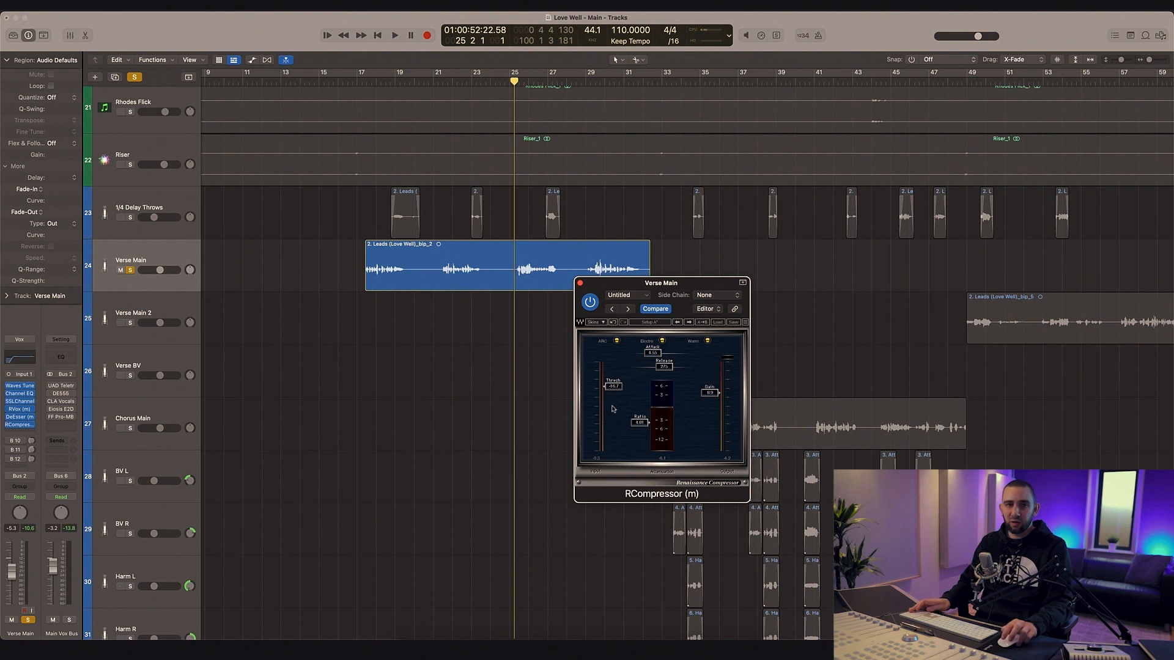
drag(634, 289, 641, 222)
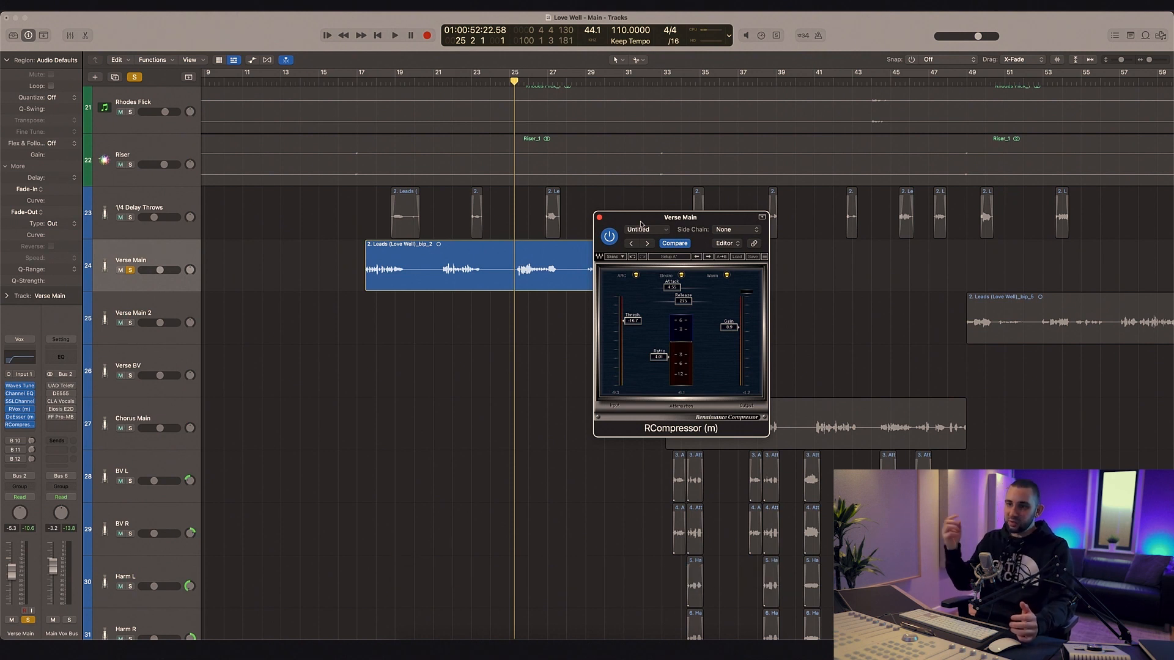
drag(640, 224, 647, 230)
Step: Play the vocal from around bar 21 with RCompressor active and bypassed to compare, leaving the plugin on and closed
key(space)
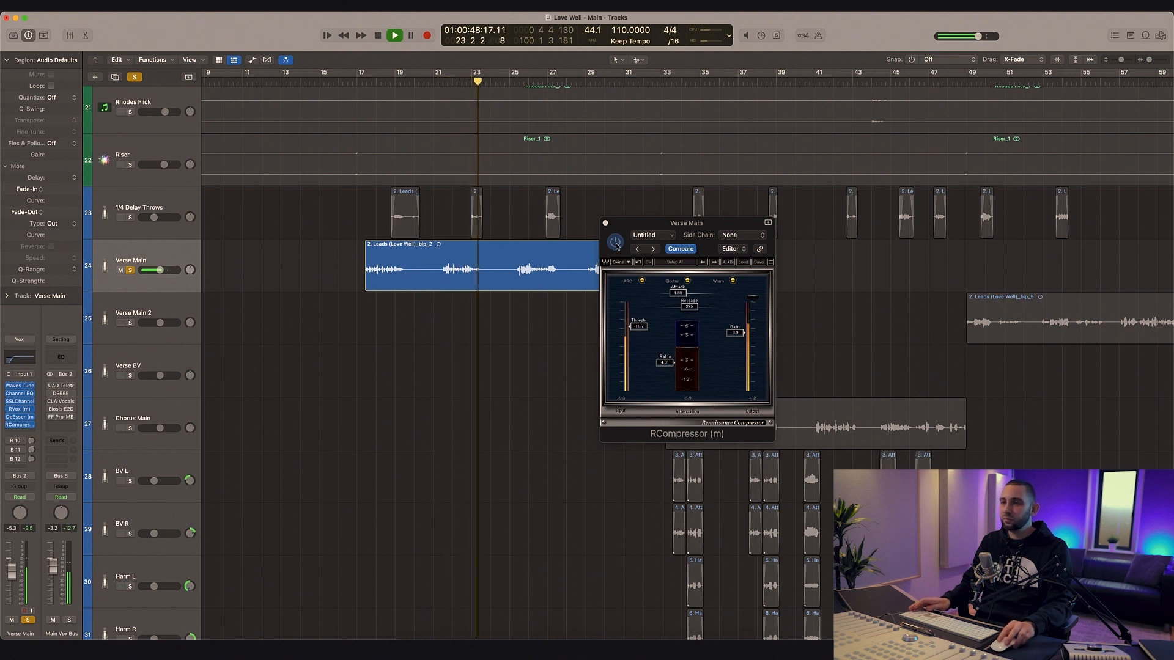
click(616, 243)
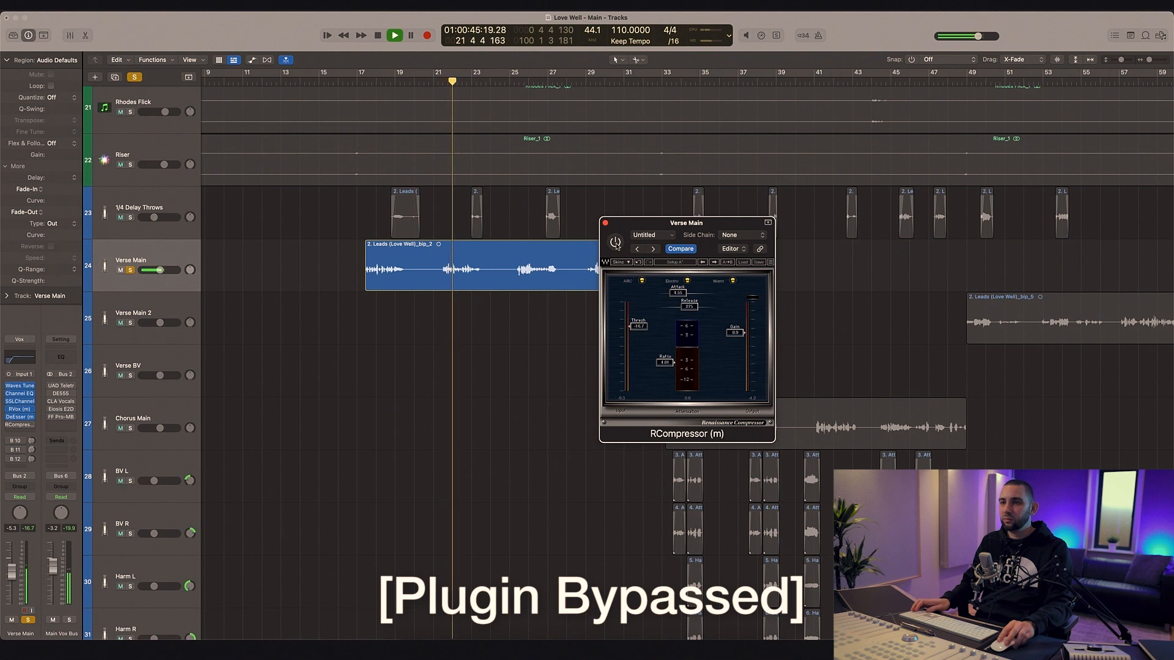
click(616, 243)
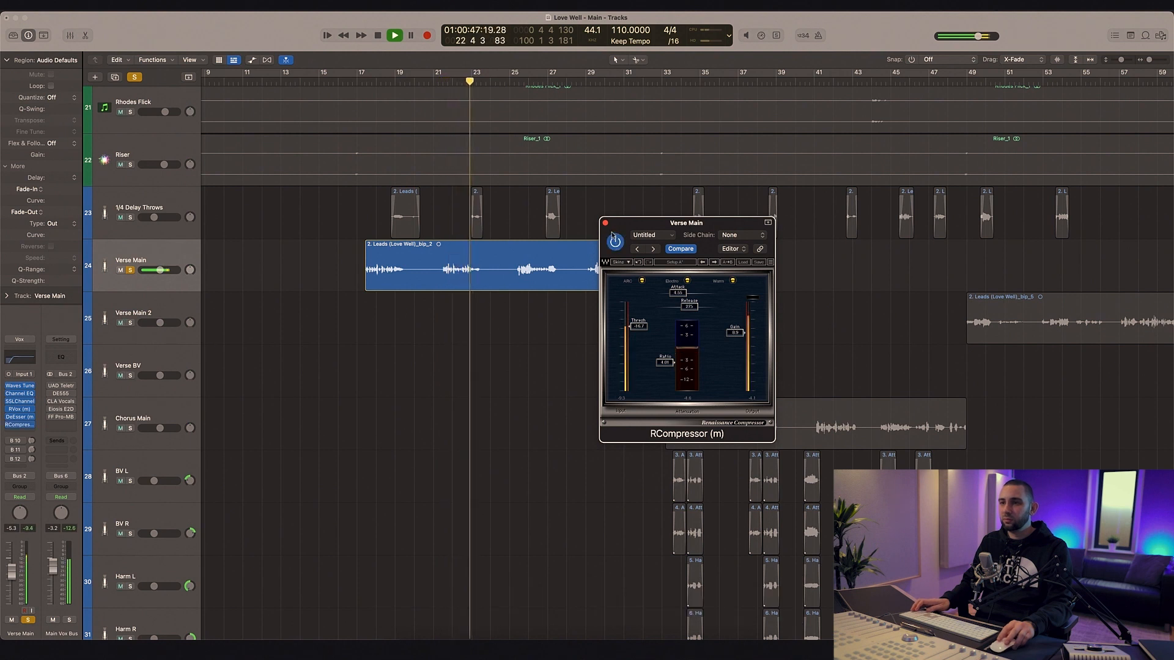
click(606, 228)
key(space)
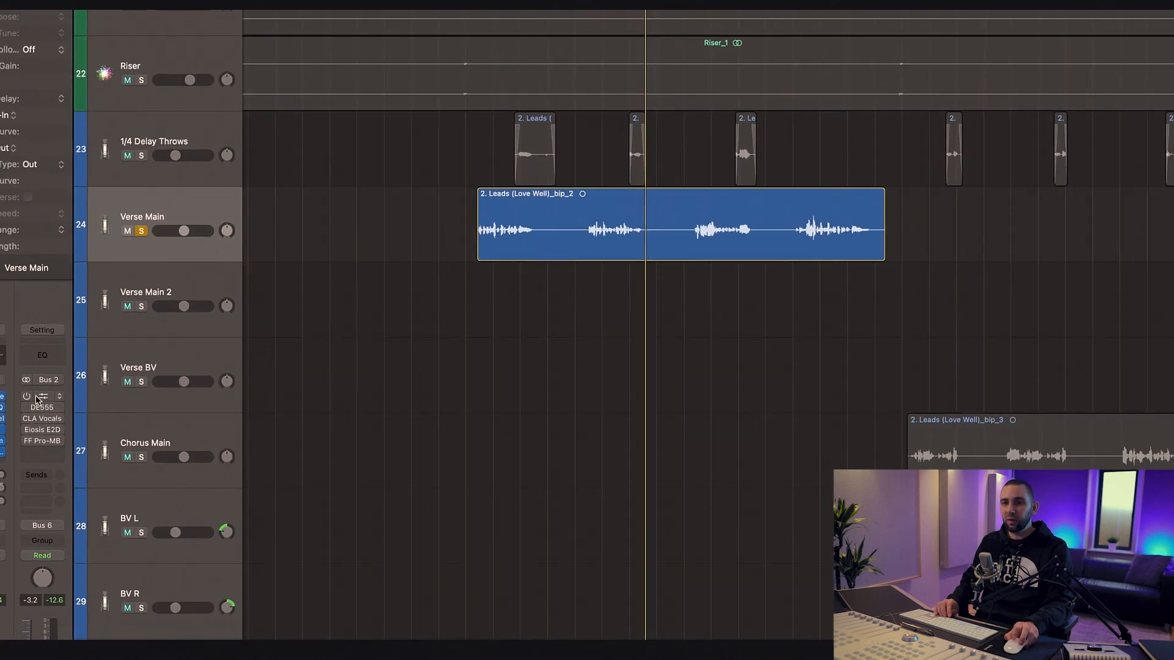
Step: Enable the UAD Teletronix LA-2A on Main Vox Bus, compare the vocal from bar 21 with it active and bypassed, and close it switched on
click(61, 386)
drag(573, 128, 632, 307)
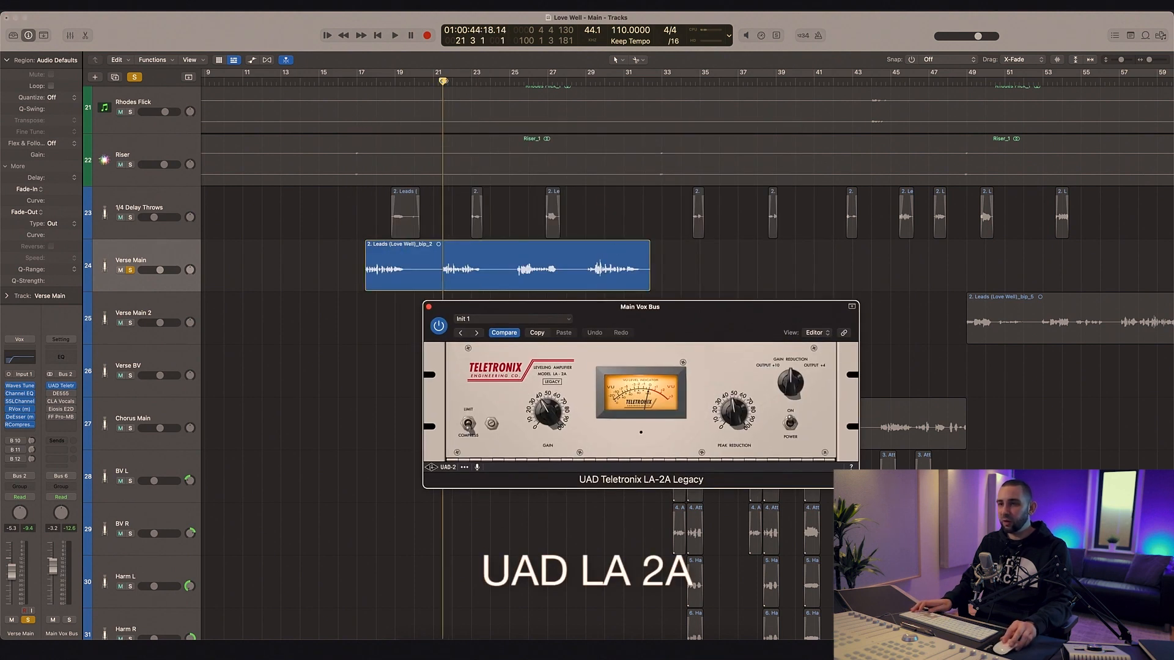
click(443, 82)
drag(586, 308, 677, 272)
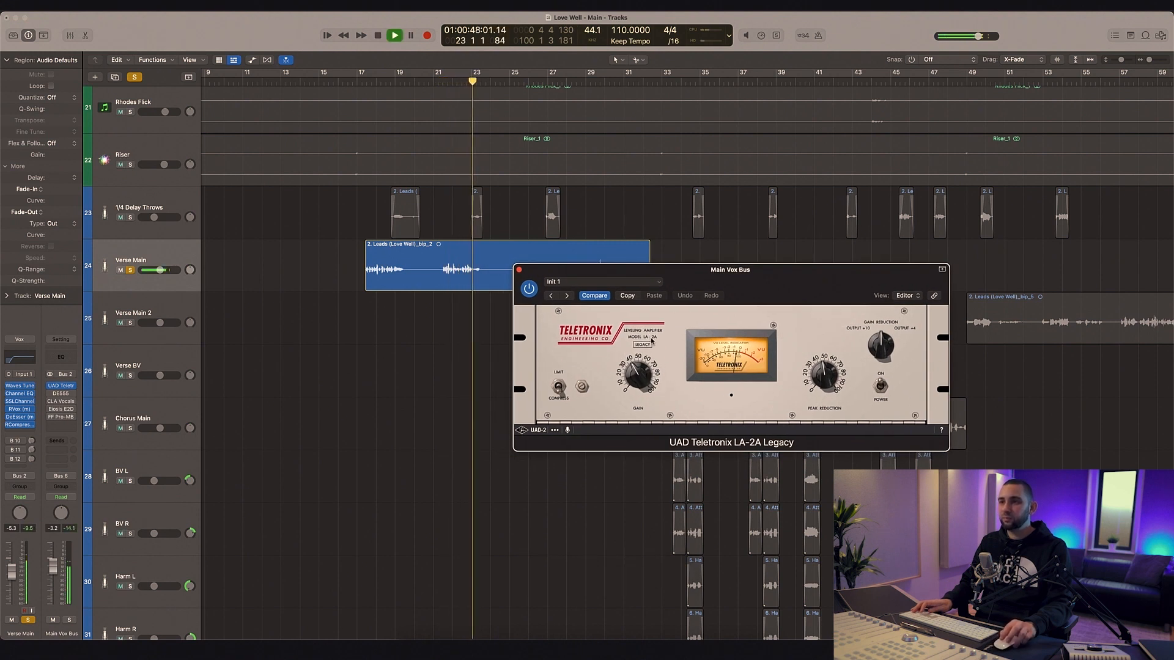
click(529, 289)
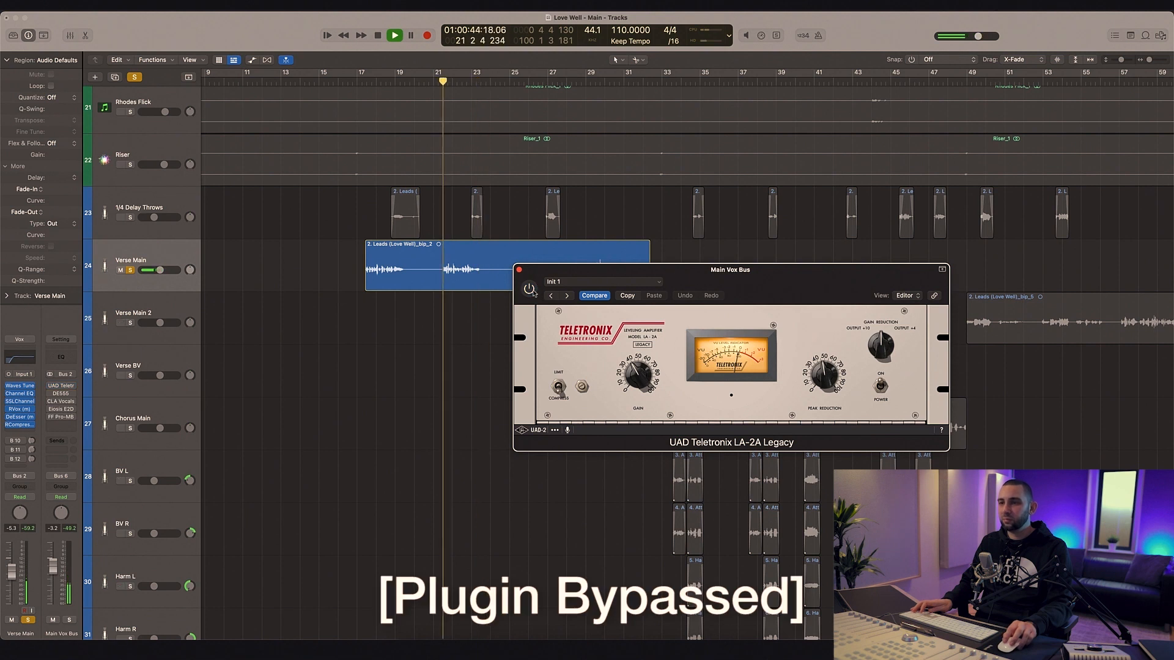
click(530, 289)
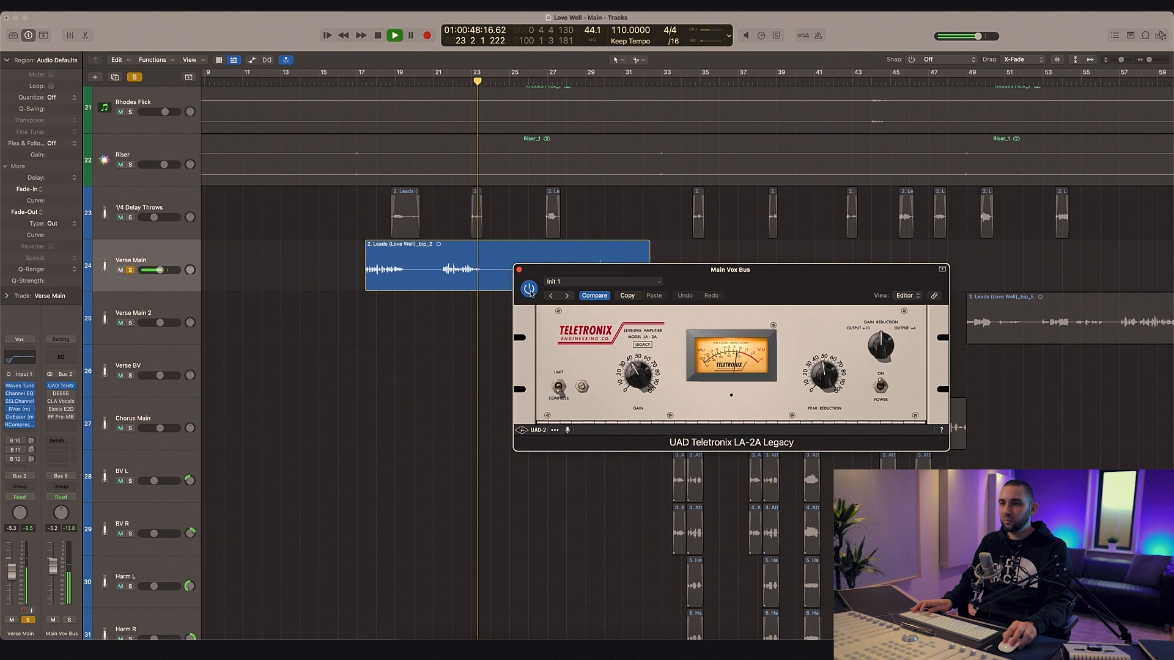
key(space)
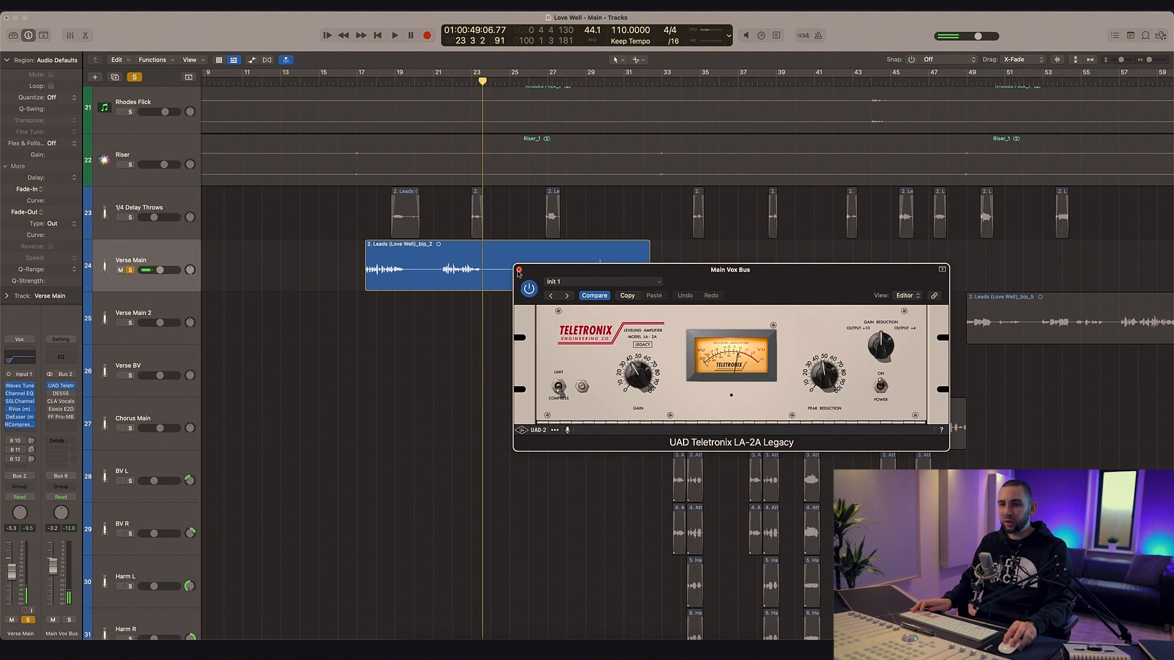
click(519, 270)
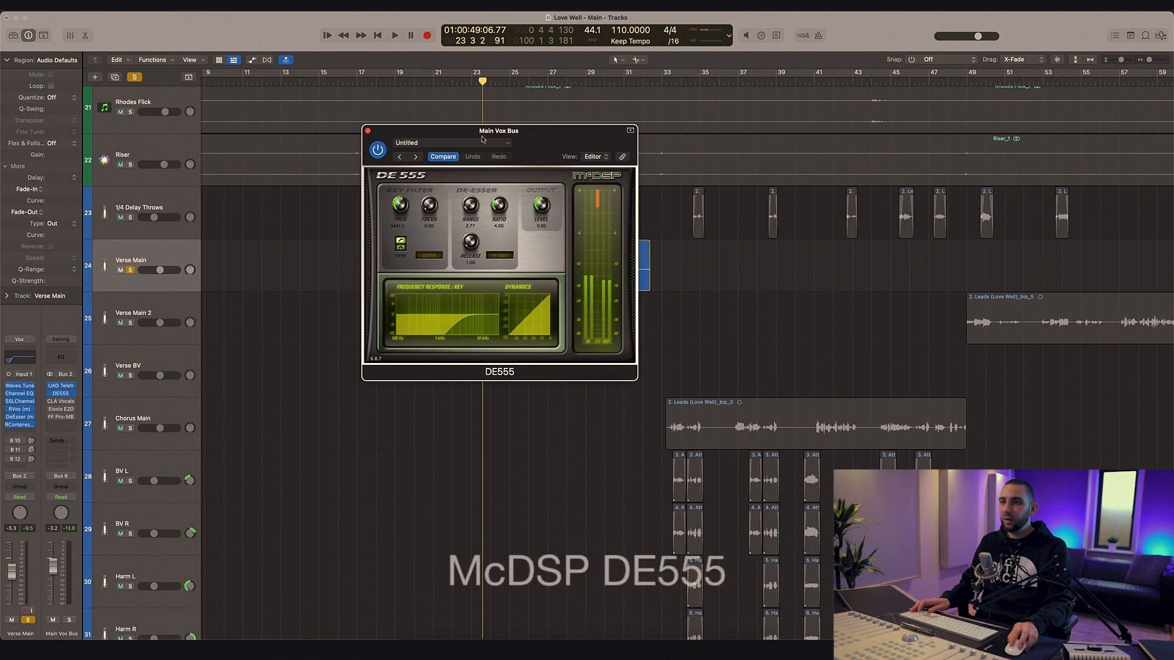
Step: Enable DE555 on Main Vox Bus, compare the vocal from bar 25 with it active and bypassed, and close it switched on
drag(485, 138, 727, 205)
drag(482, 119, 510, 120)
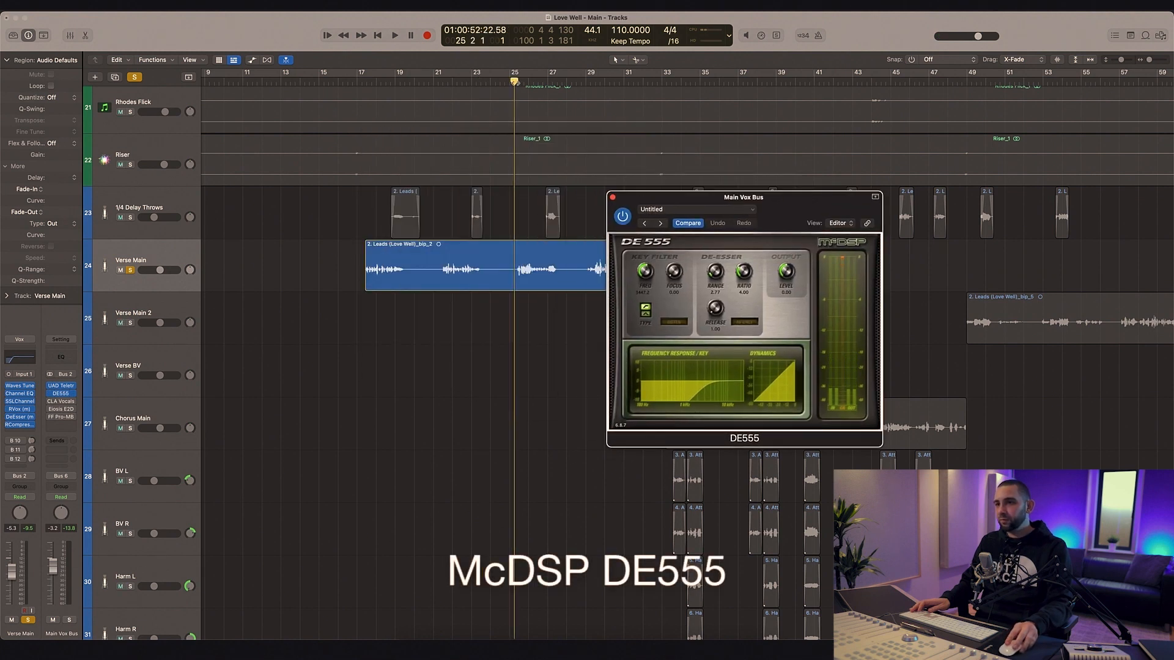
drag(633, 202, 654, 220)
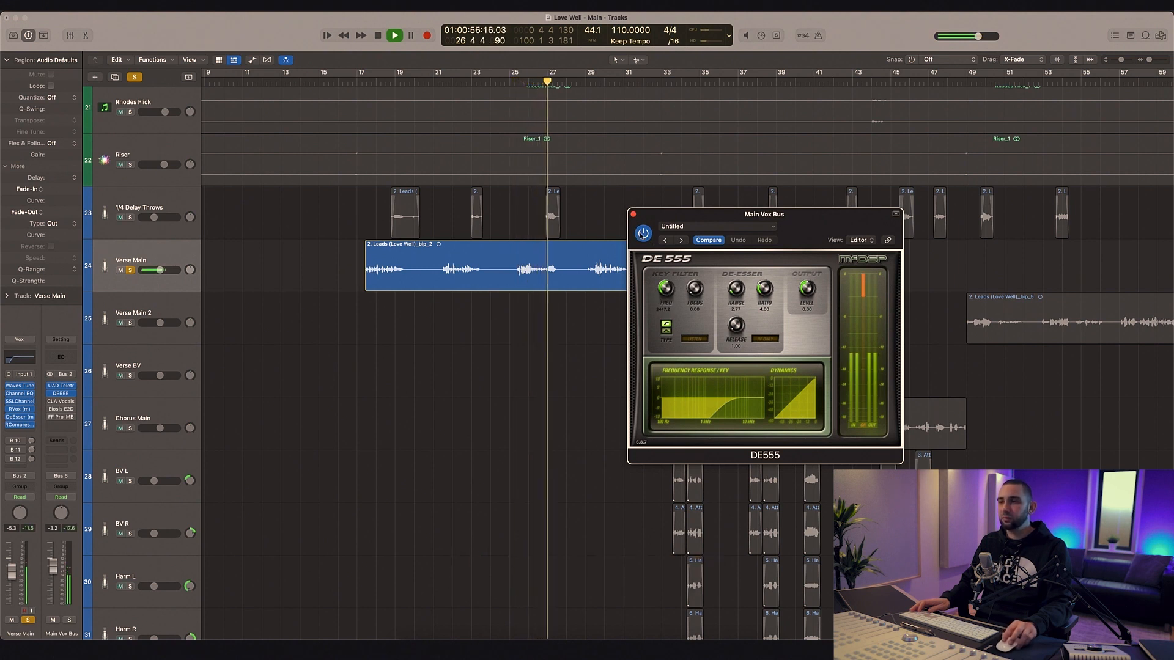
click(642, 233)
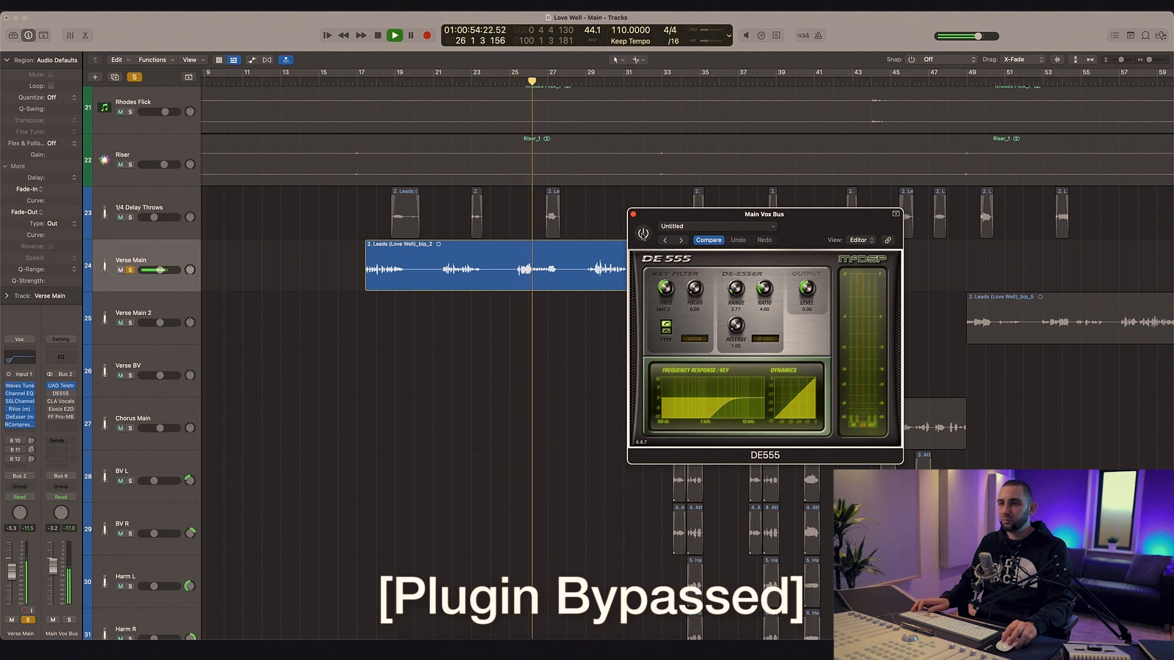
click(642, 233)
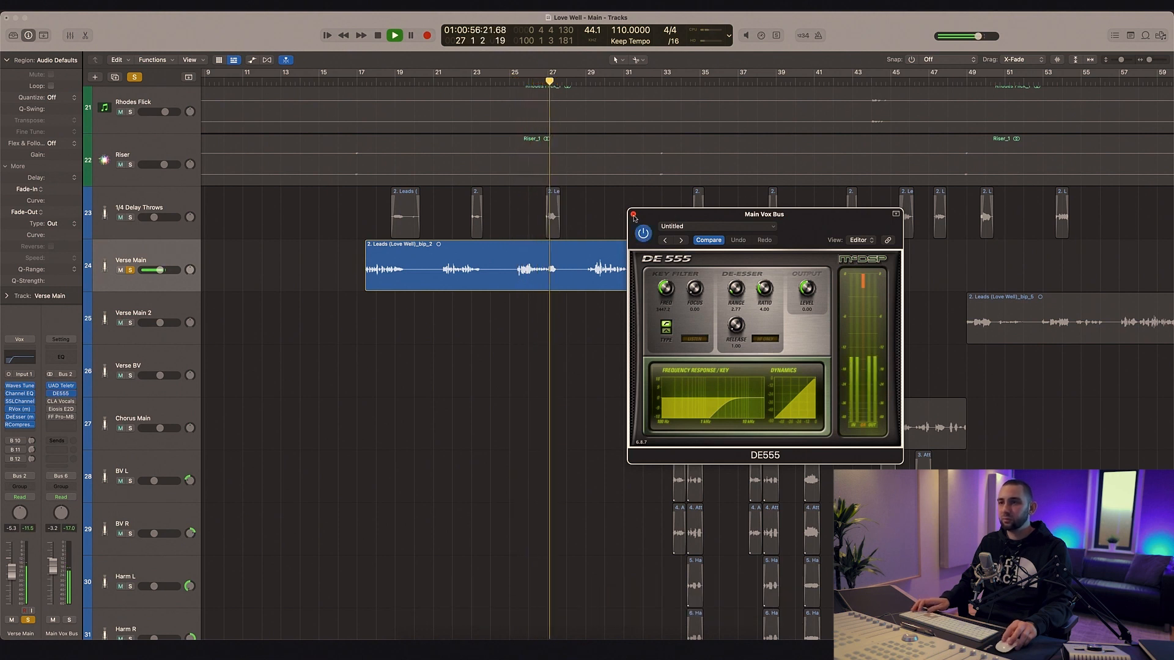
click(634, 215)
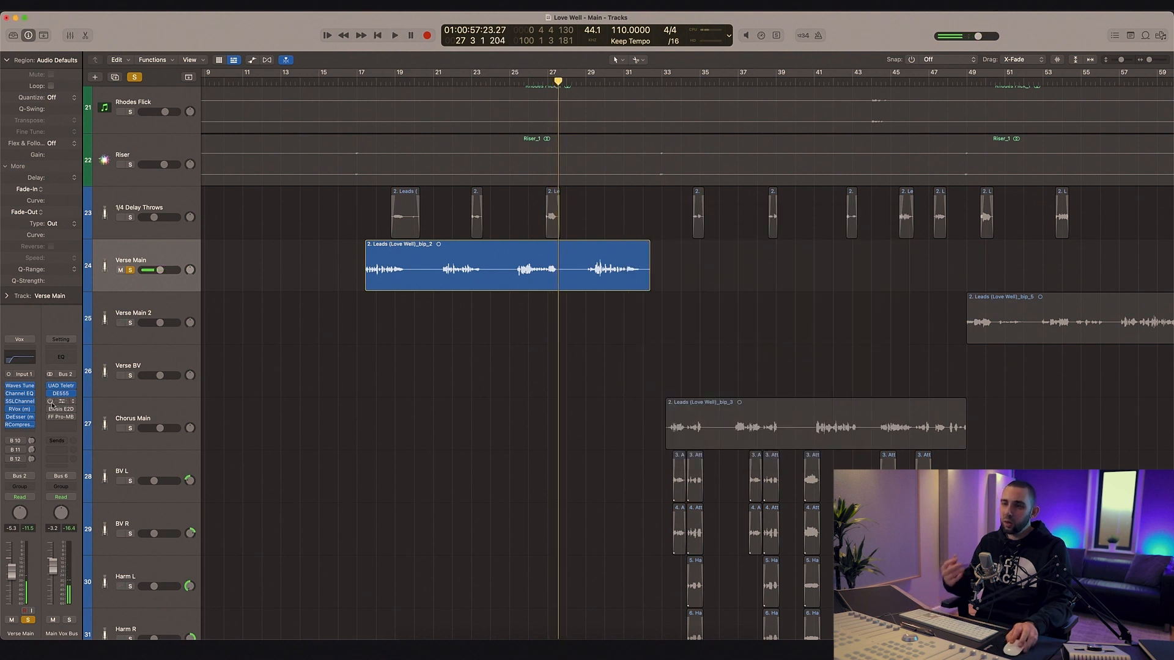
Step: Enable CLA Vocals on Main Vox Bus and inspect its bass, treble, compress, reverb, delay and pitch settings
click(60, 402)
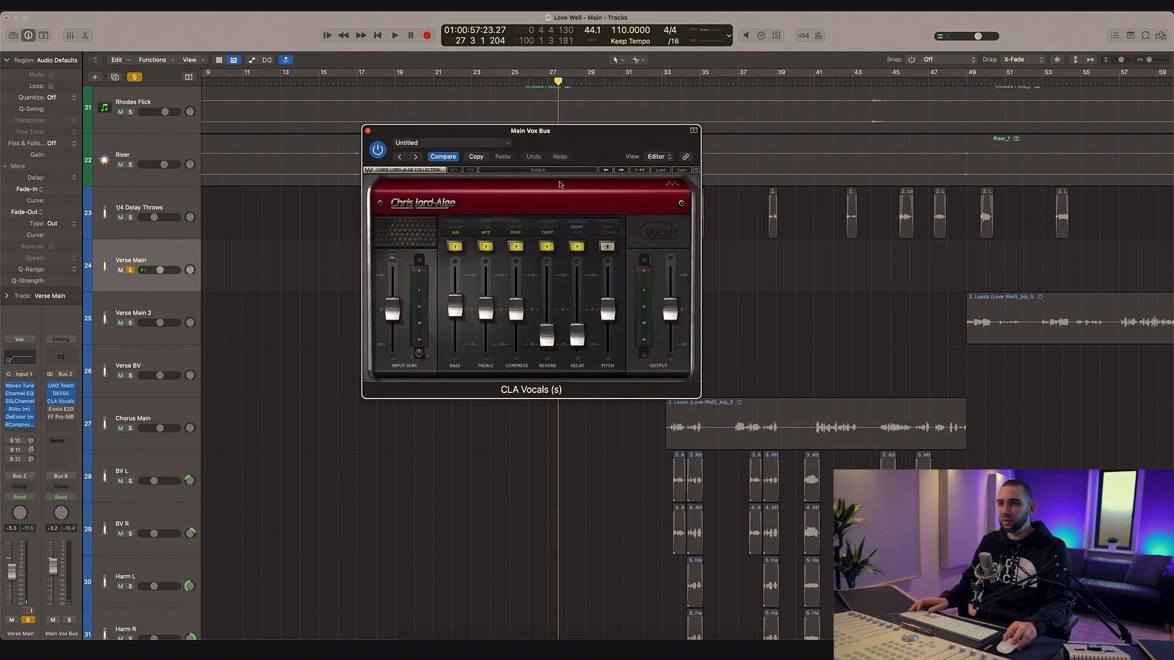
drag(528, 129, 723, 214)
key(space)
drag(639, 229, 669, 195)
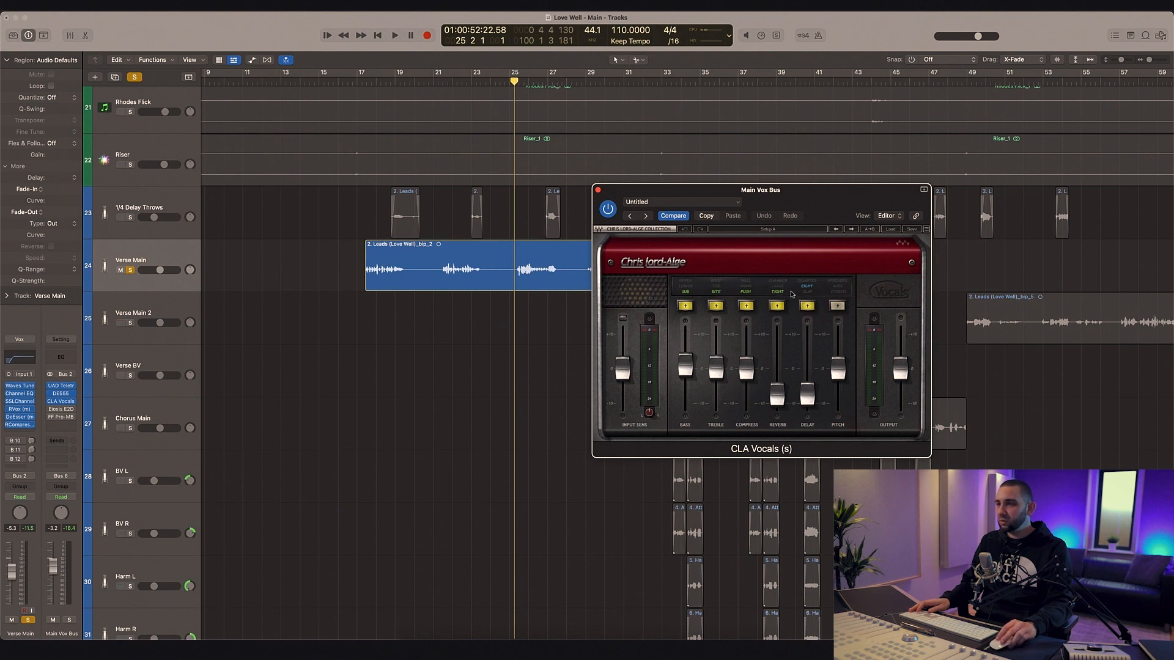
drag(629, 190, 668, 208)
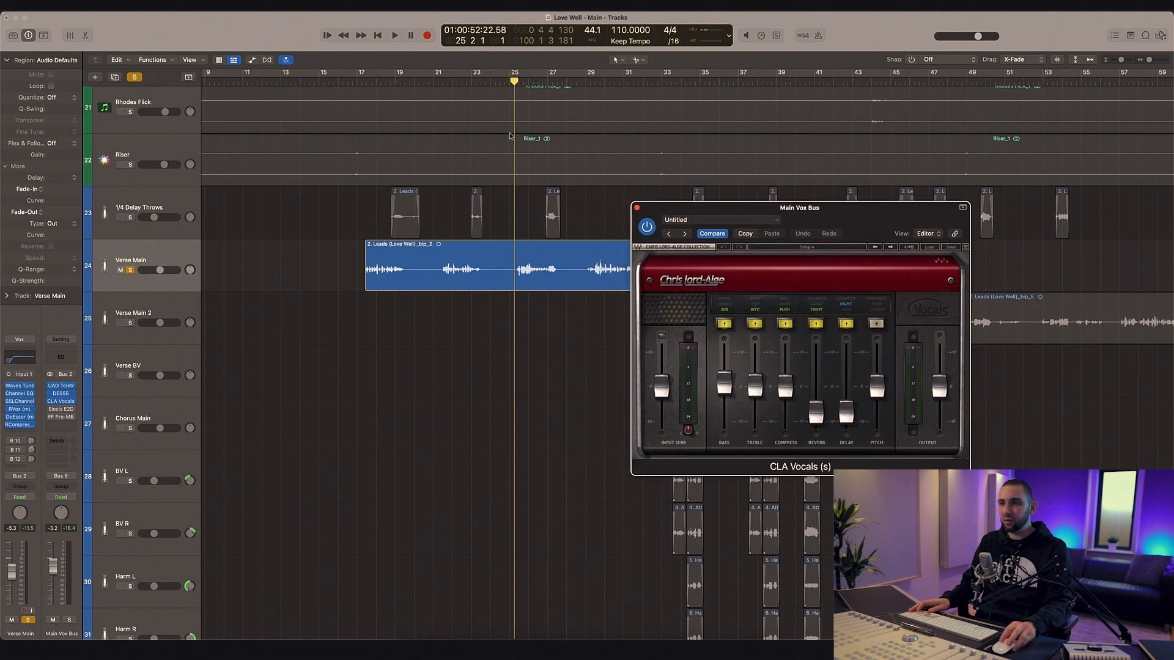
Step: Play the start of the verse with CLA Vocals active and bypassed to compare, leaving the plugin on and closed
click(368, 83)
key(space)
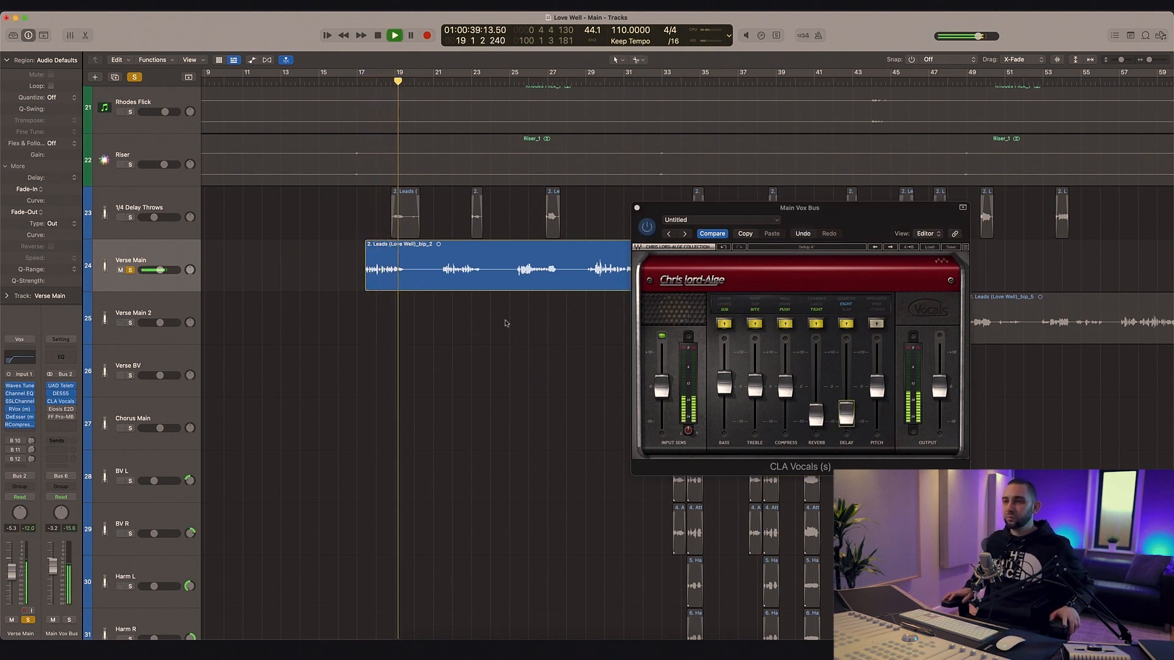
click(645, 227)
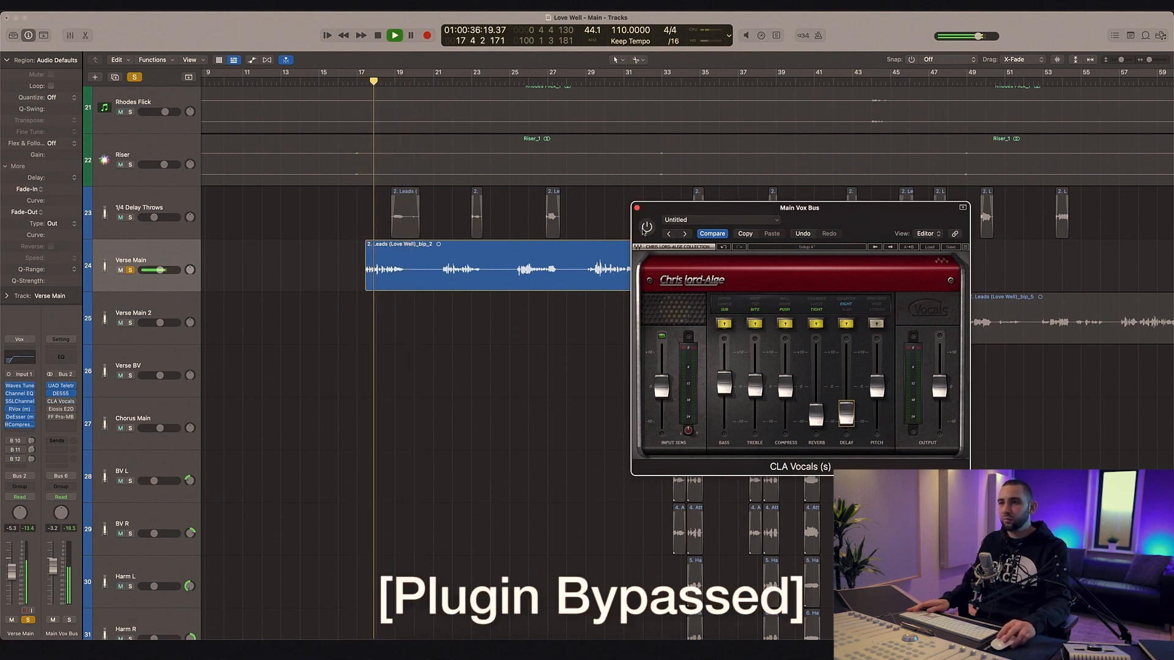
click(646, 227)
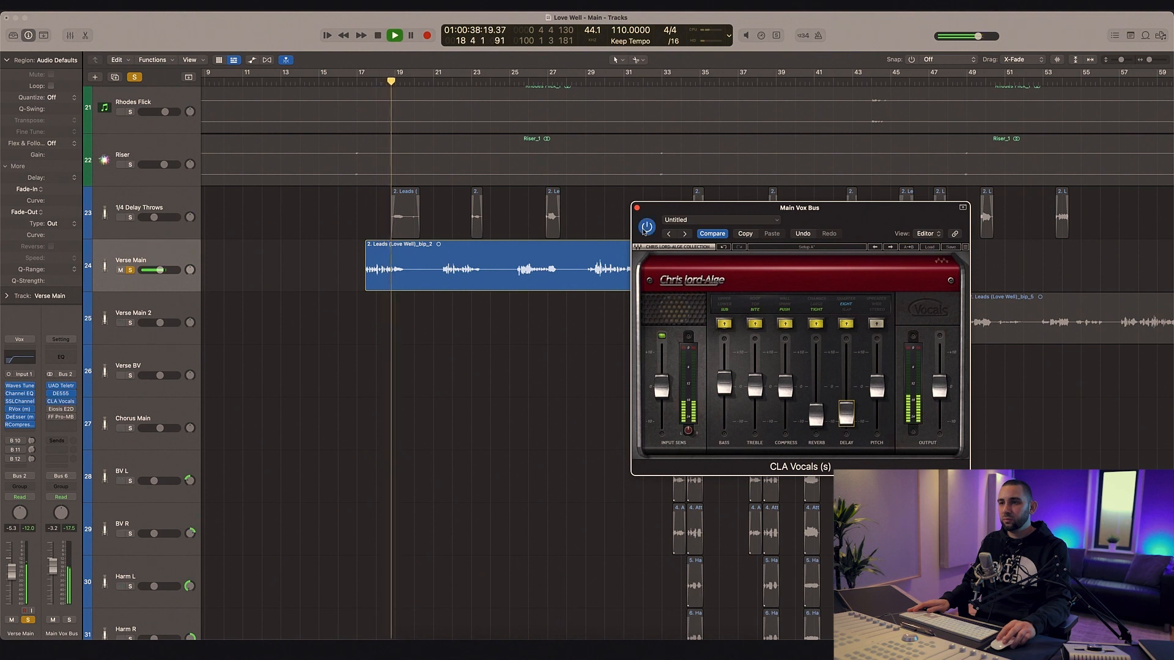
key(space)
click(637, 208)
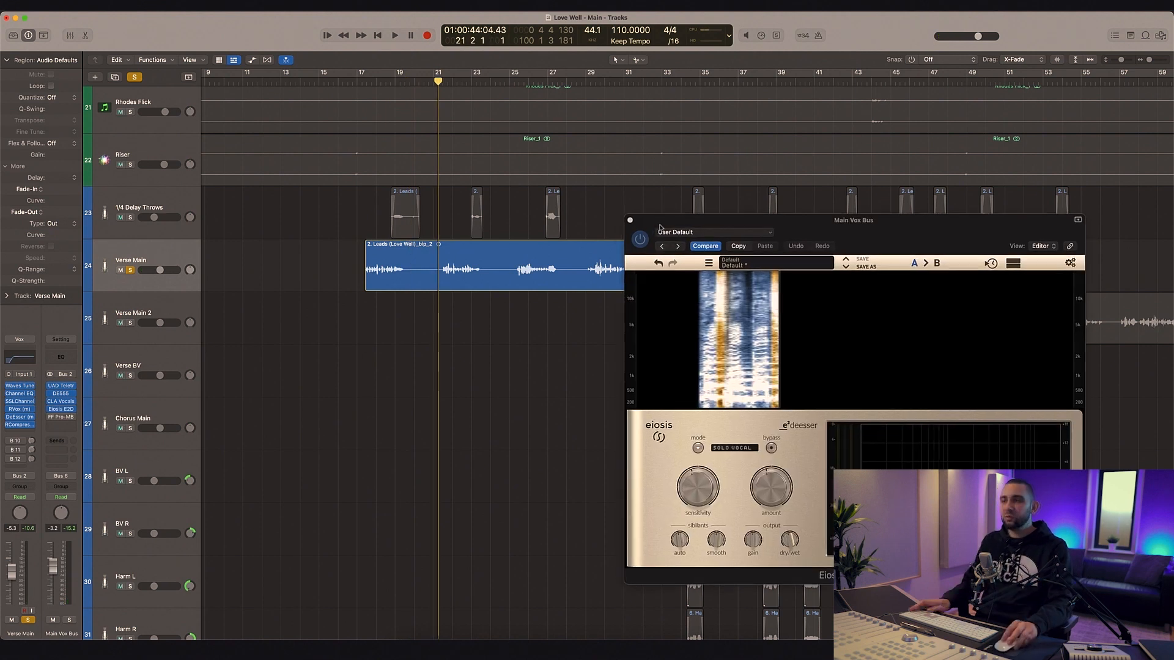
Step: Enable the Eiosis E2Deesser on Main Vox Bus, play the vocal from bar 21 while checking its amount, and close it switched on
drag(662, 228, 632, 218)
click(567, 315)
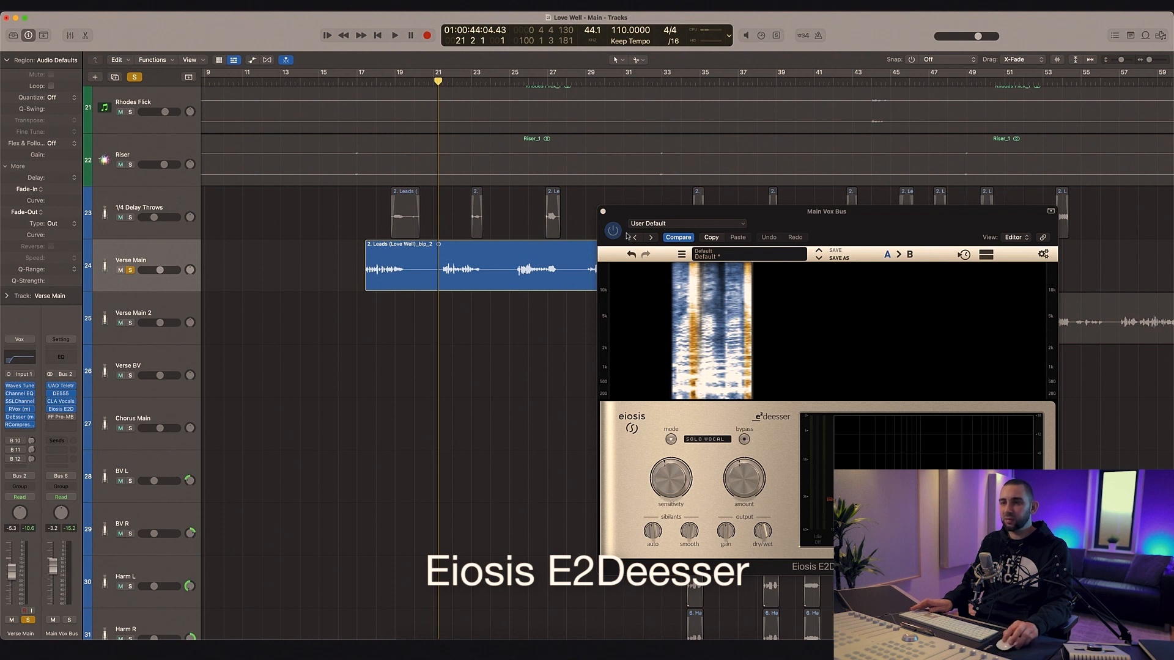
drag(642, 213, 637, 207)
key(space)
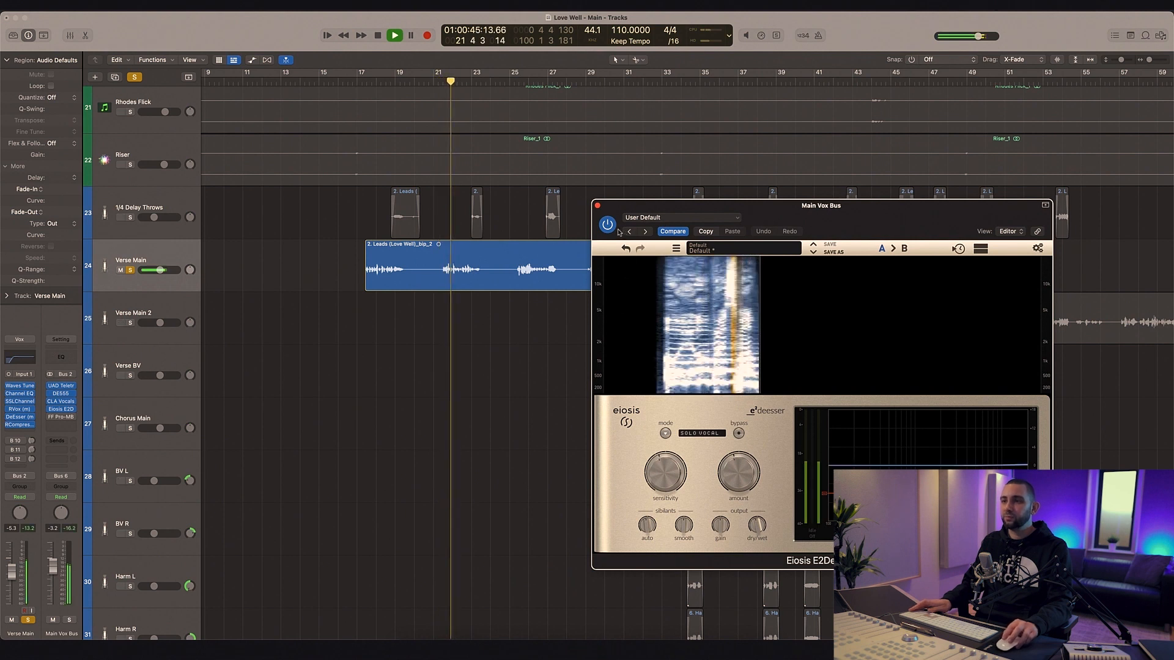
click(738, 472)
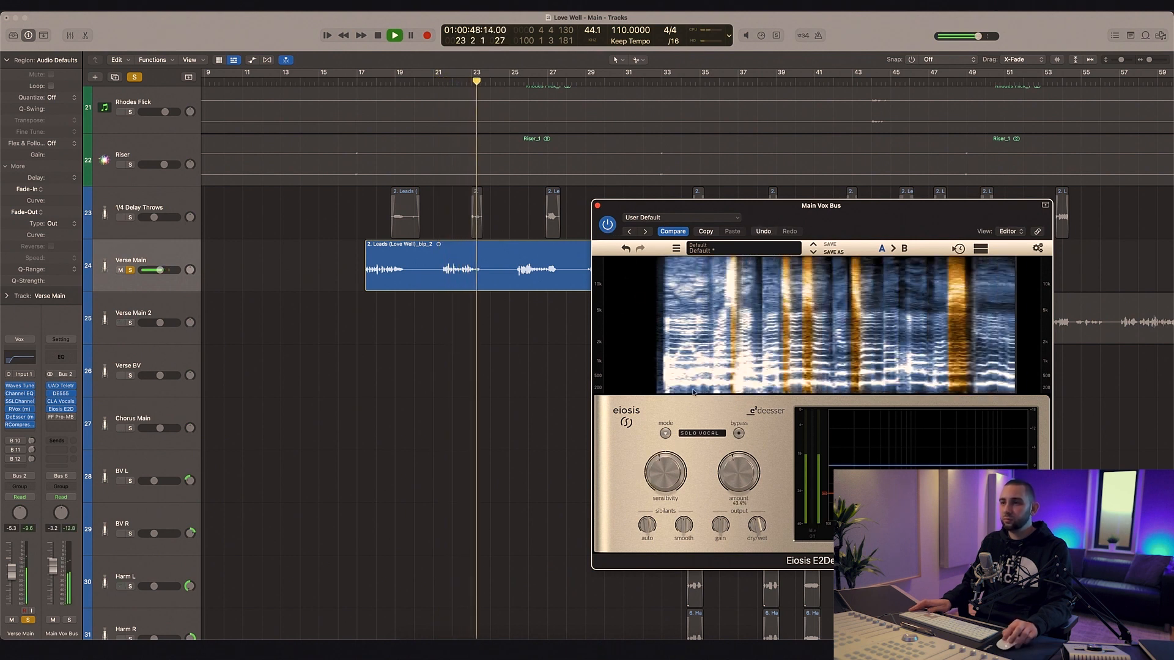
click(598, 206)
key(space)
Step: Enable FF Pro-MB on Main Vox Bus, set the playhead to bar 21, and show the high band's compression settings
mouse_move(51, 421)
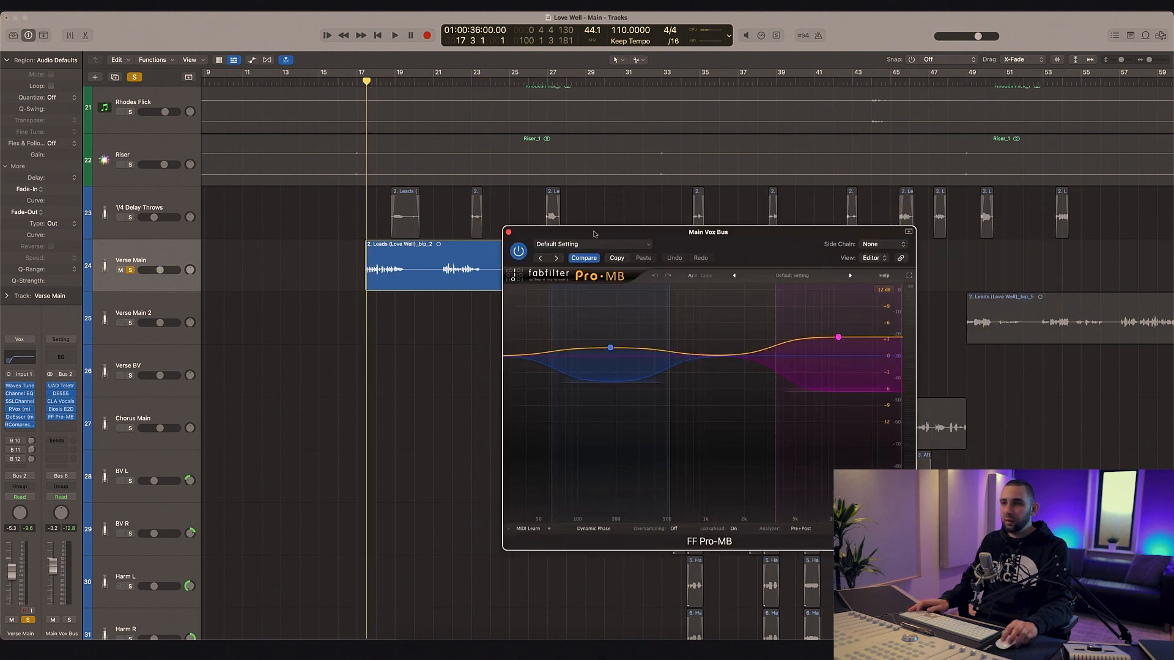
drag(595, 234, 645, 158)
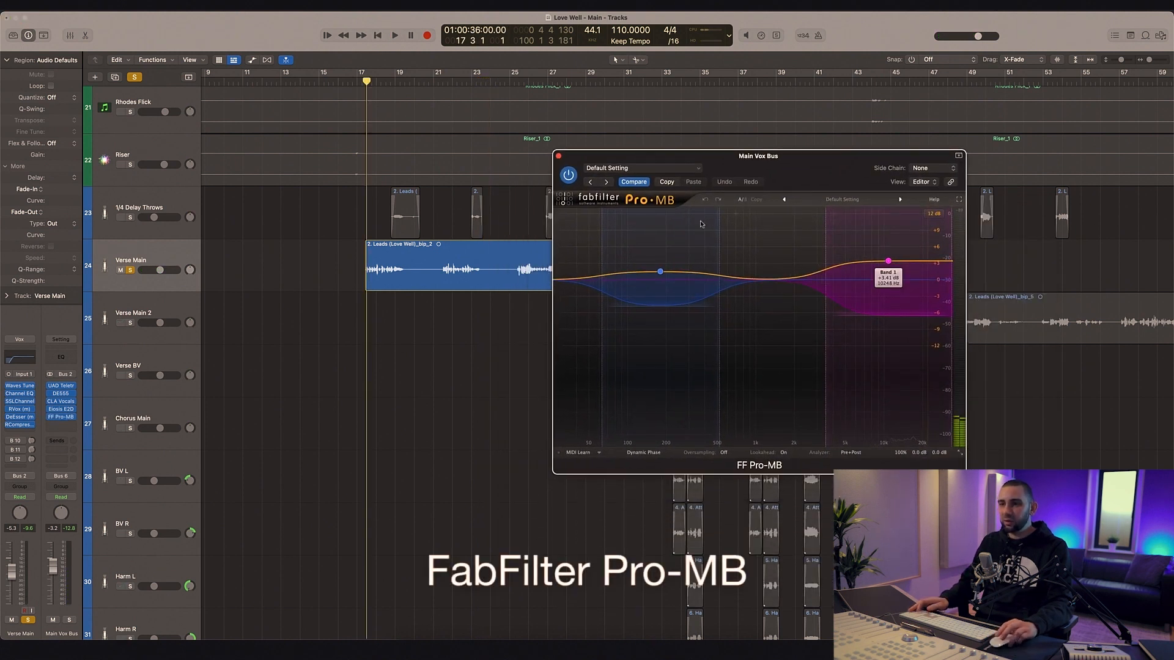
drag(510, 82, 442, 82)
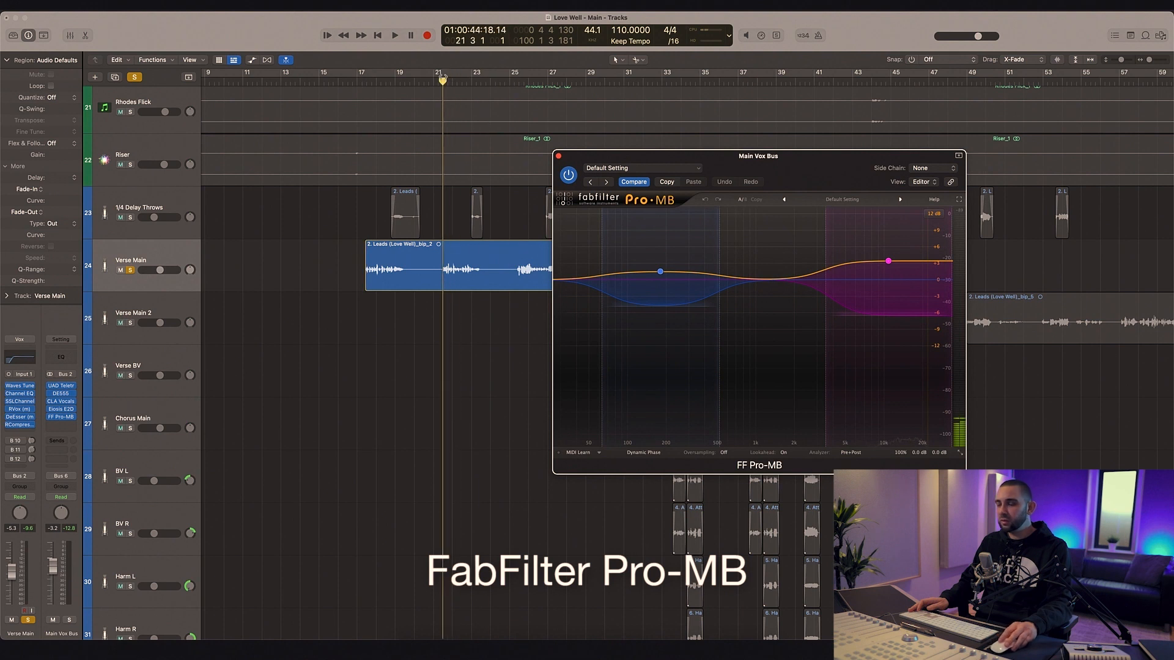
mouse_move(882, 276)
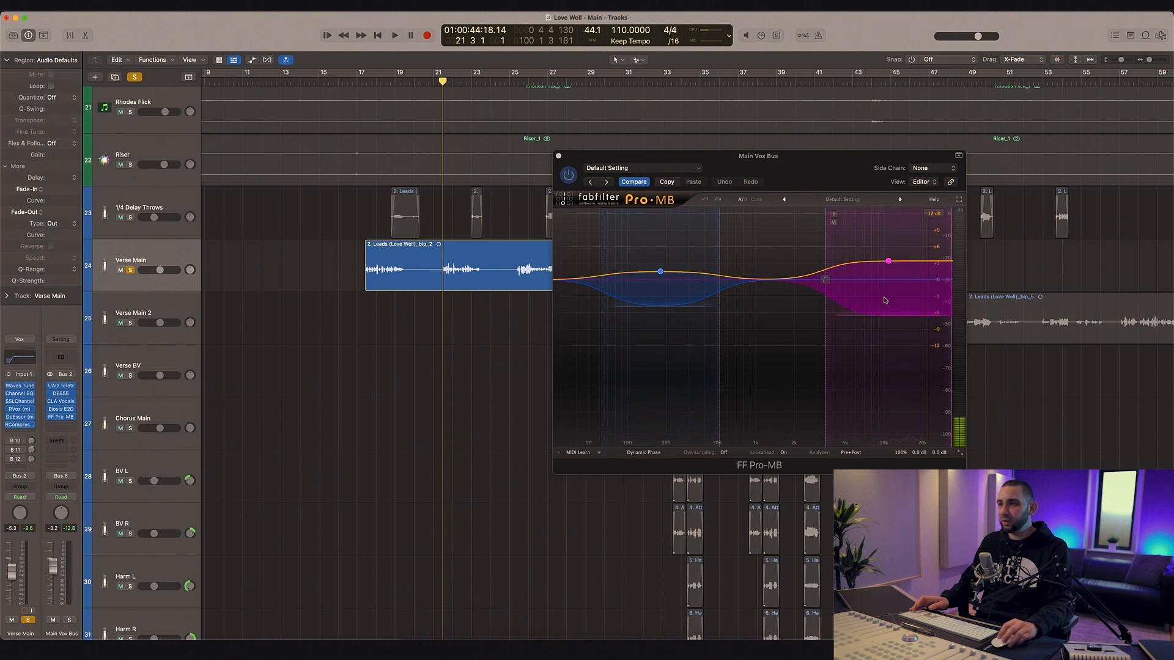
click(886, 298)
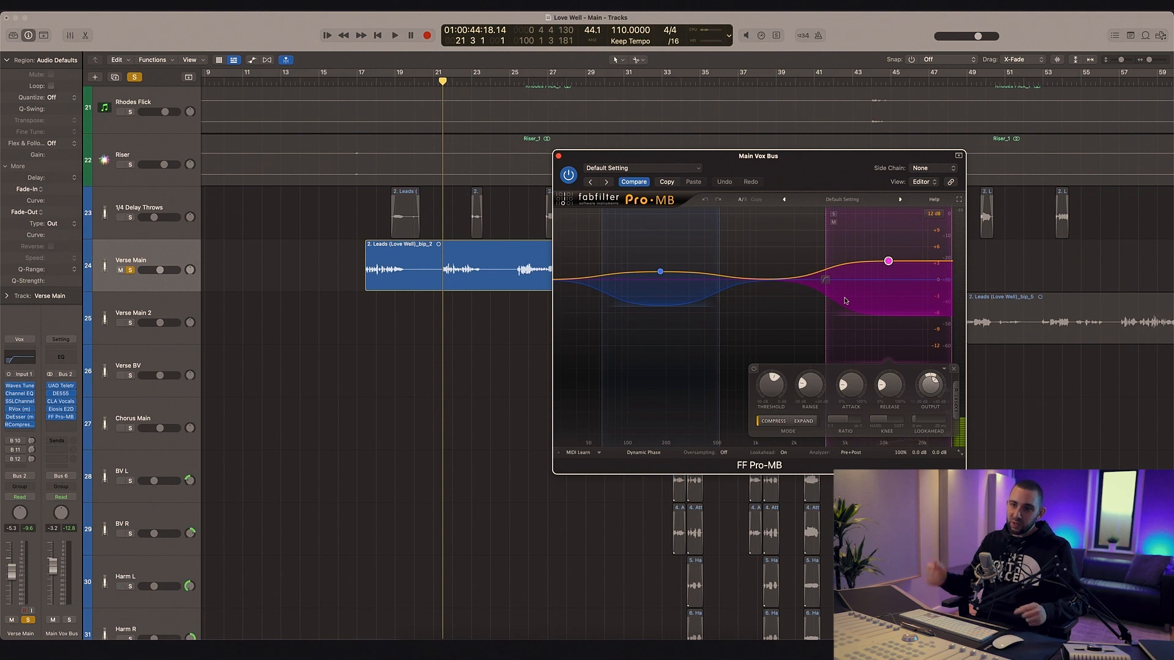
Step: Play the start of the verse with FF Pro-MB active and bypassed to compare, leaving it on, and show the low band
drag(665, 158, 713, 205)
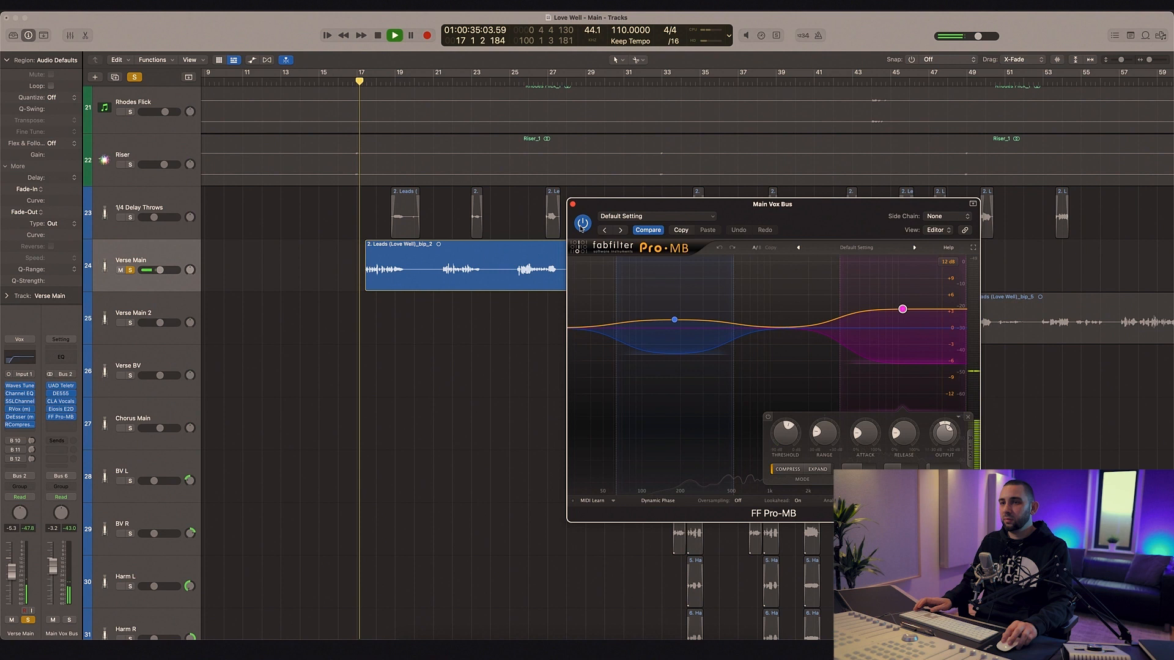
click(582, 224)
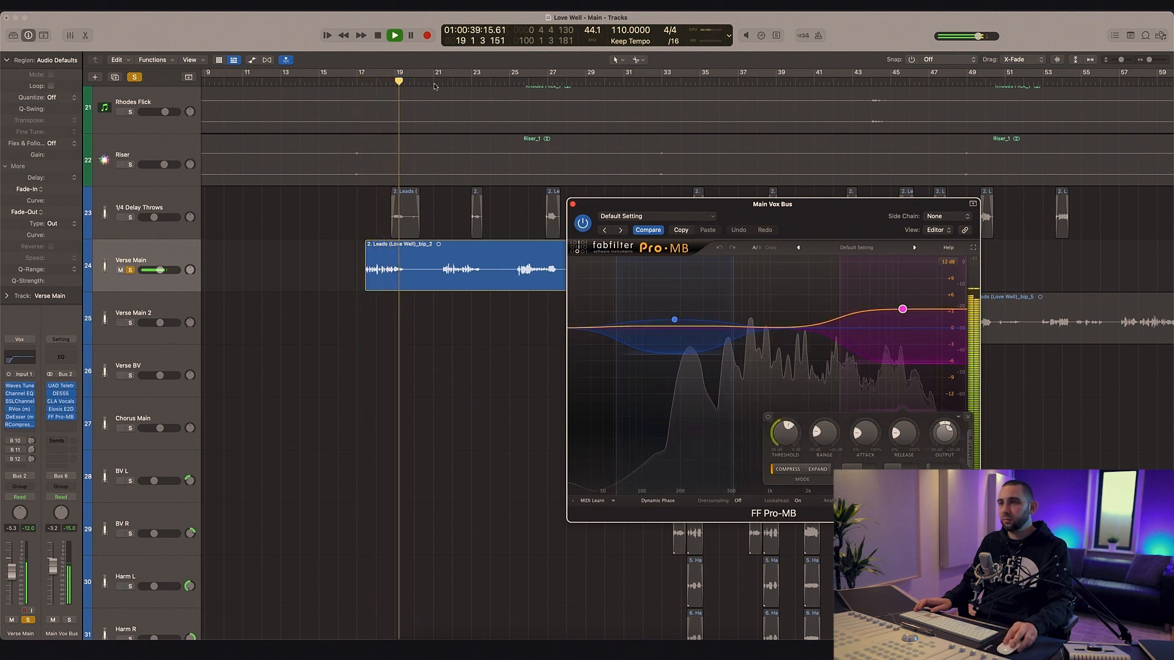
click(582, 224)
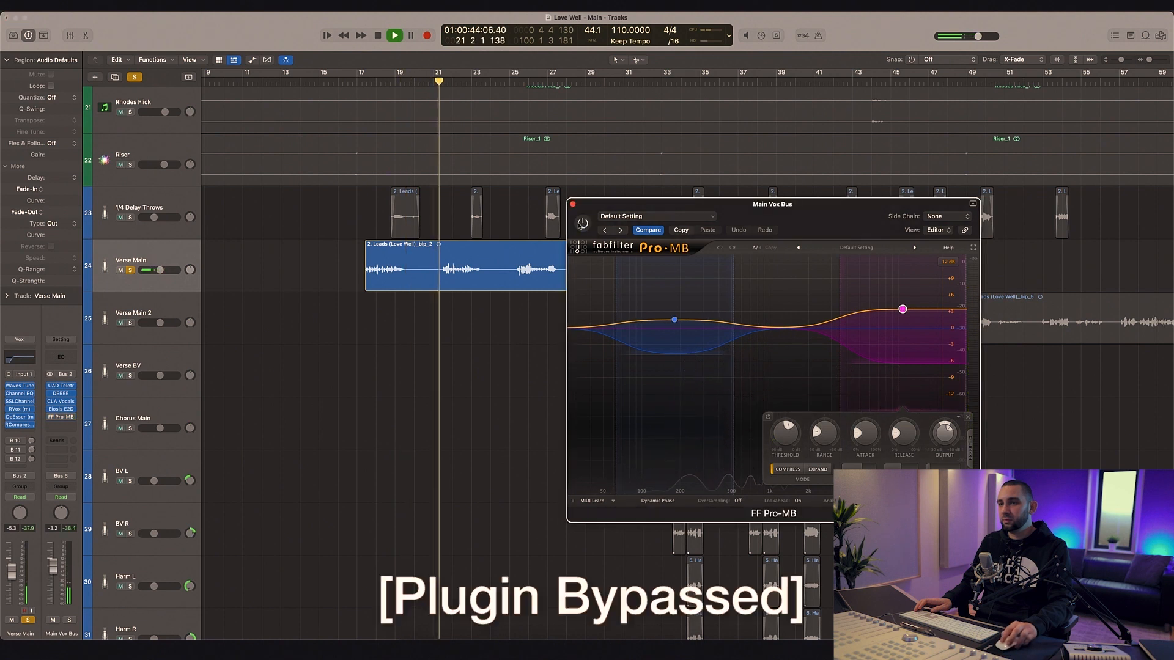
click(581, 224)
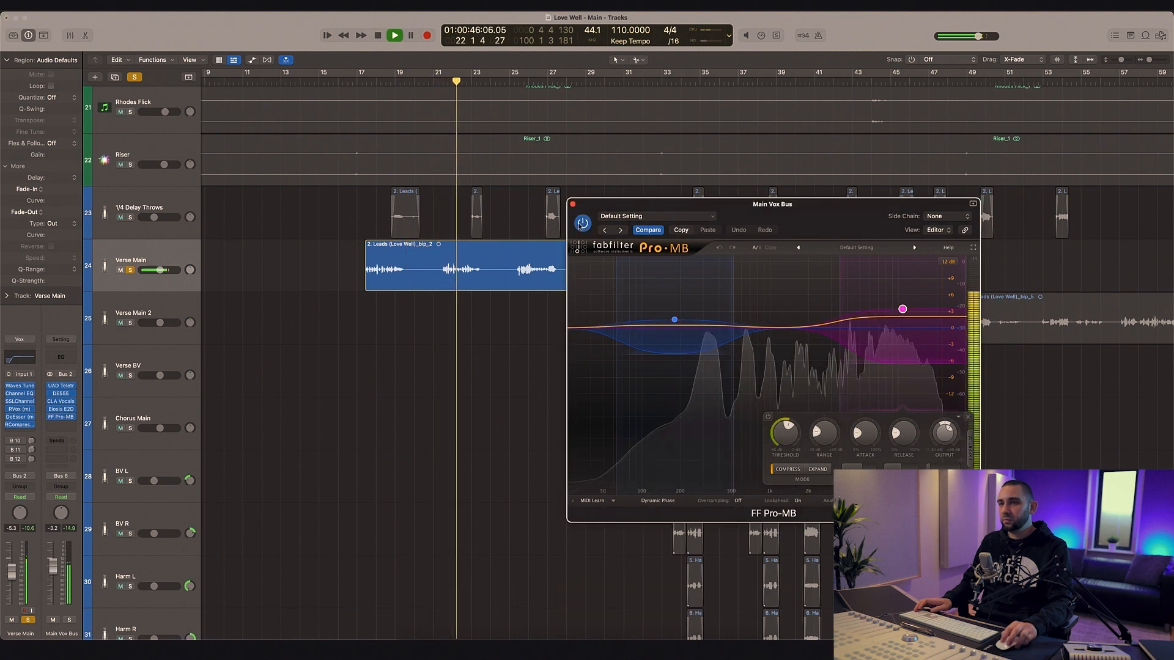
click(580, 224)
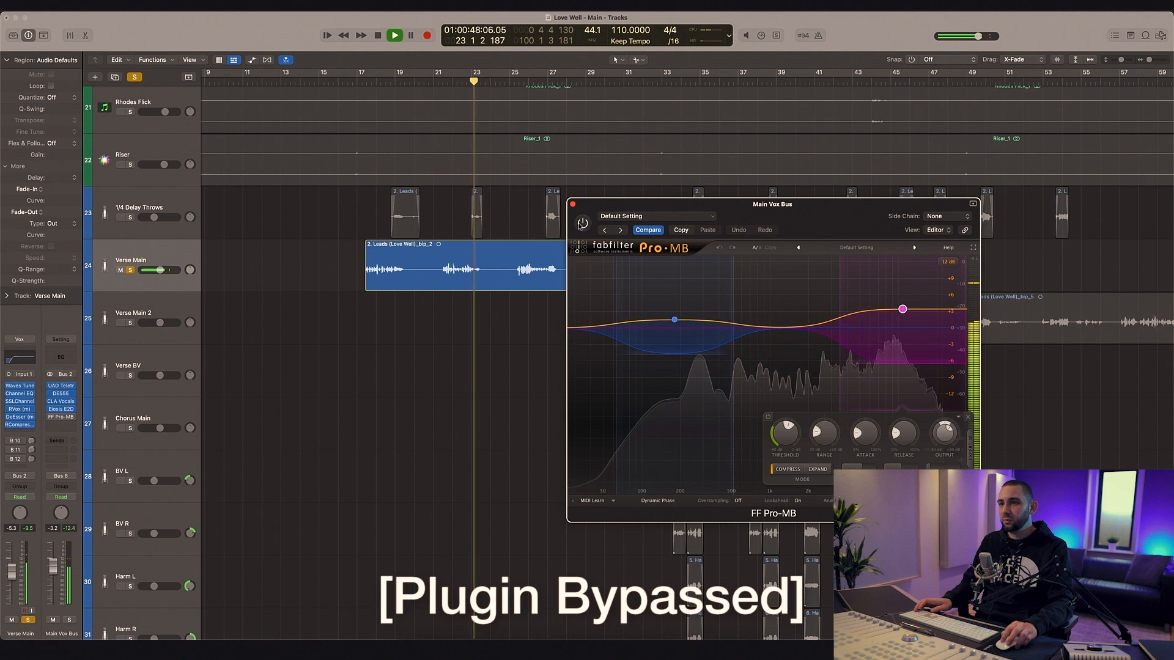
click(582, 224)
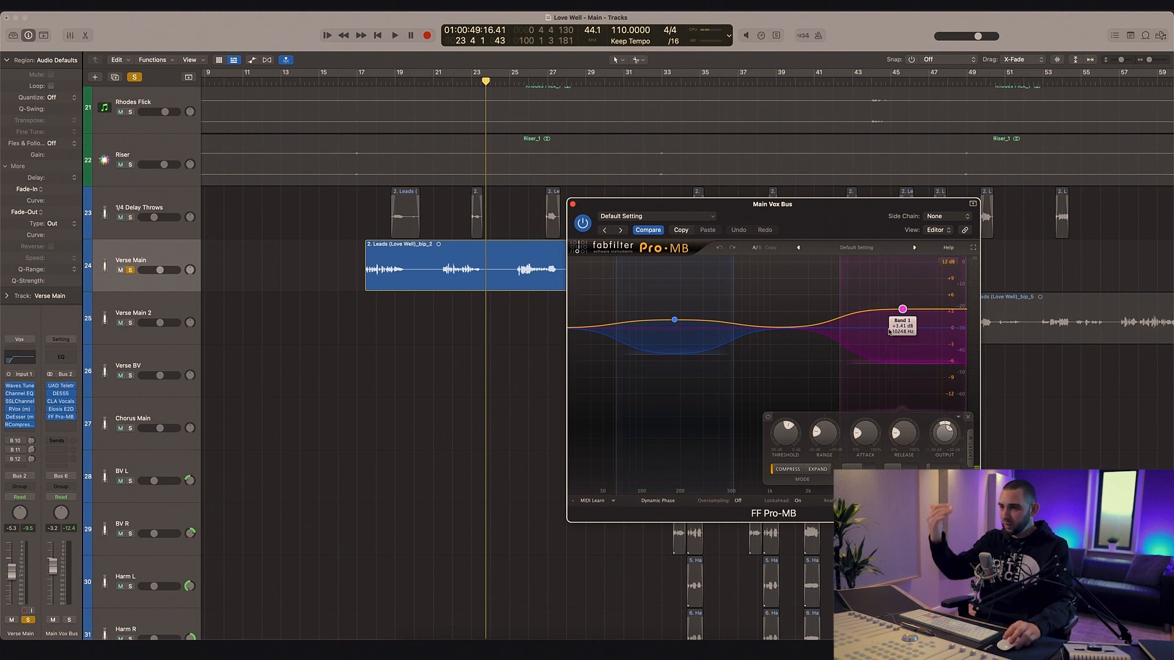
click(675, 320)
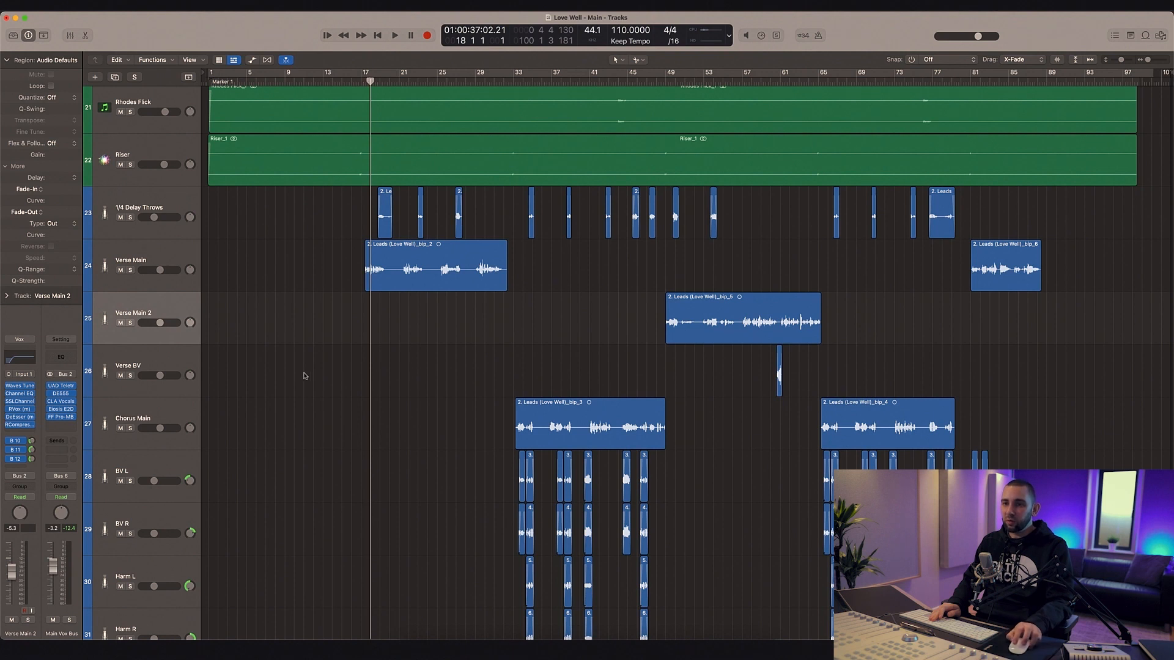
Step: Switch off the Bus 10, 11 and 12 sends on Verse Main 2, set the playhead just before bar 49, and solo the track
click(171, 313)
click(666, 82)
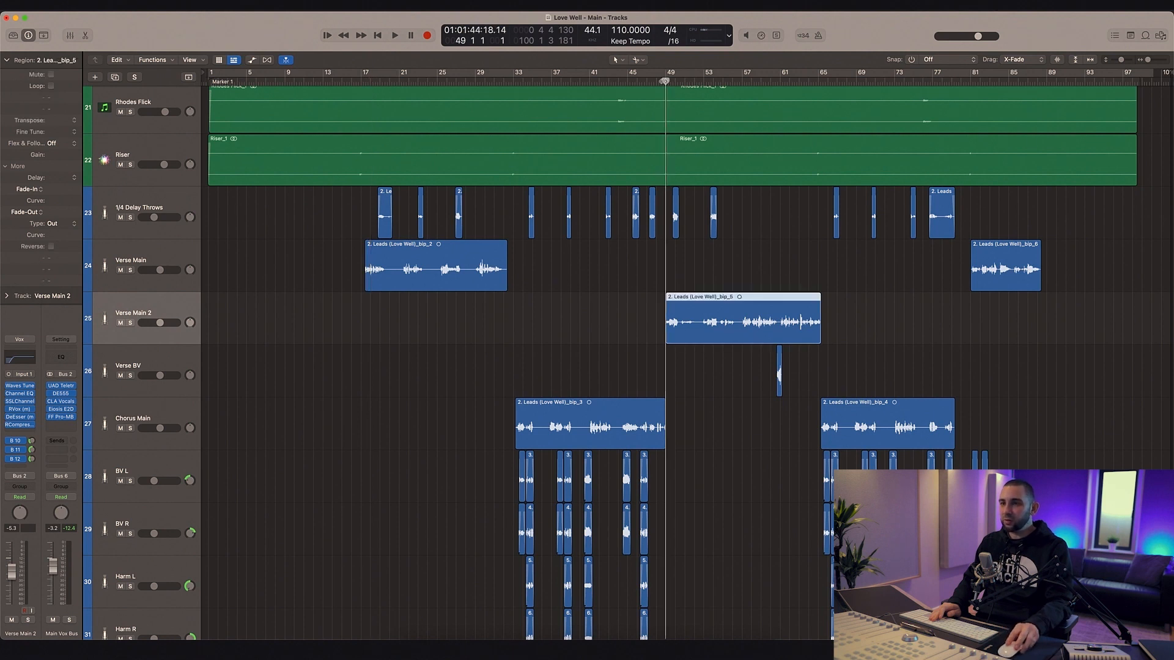
click(357, 317)
key(super+Right)
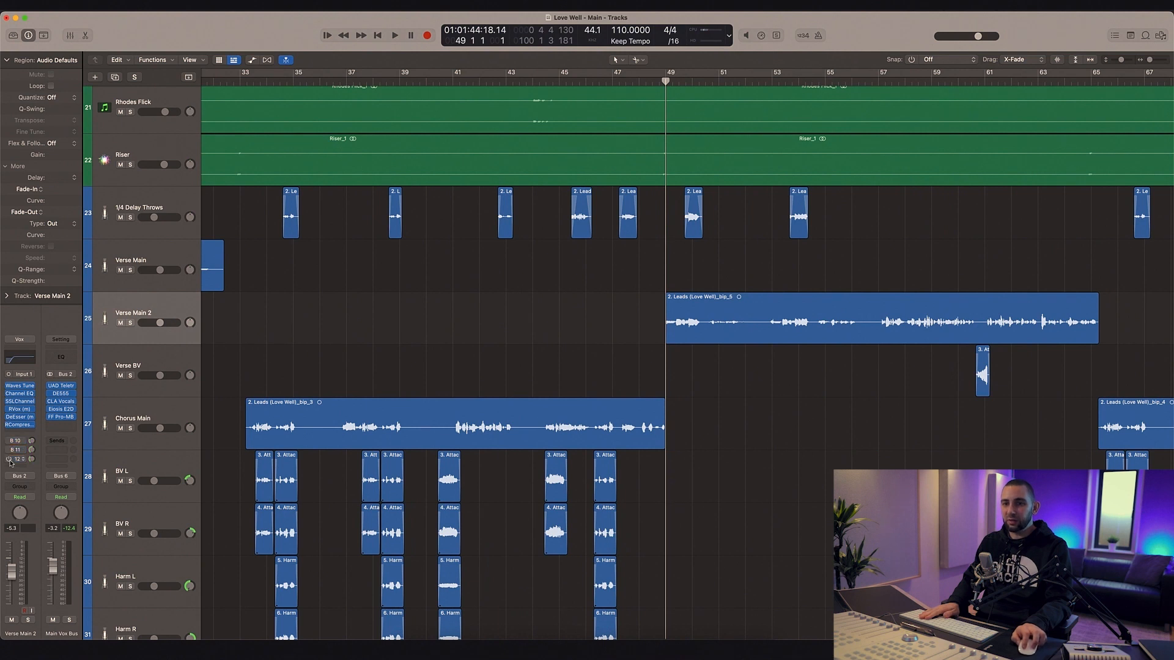
key(super+Right)
drag(665, 82, 660, 82)
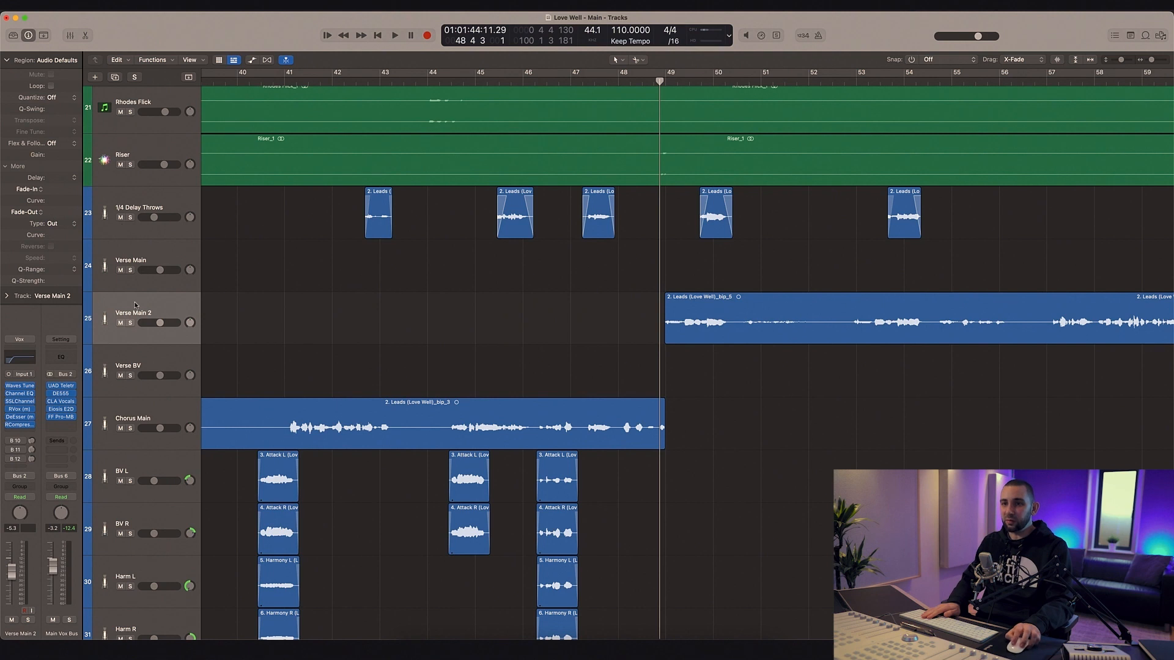
click(131, 325)
key(super+Right)
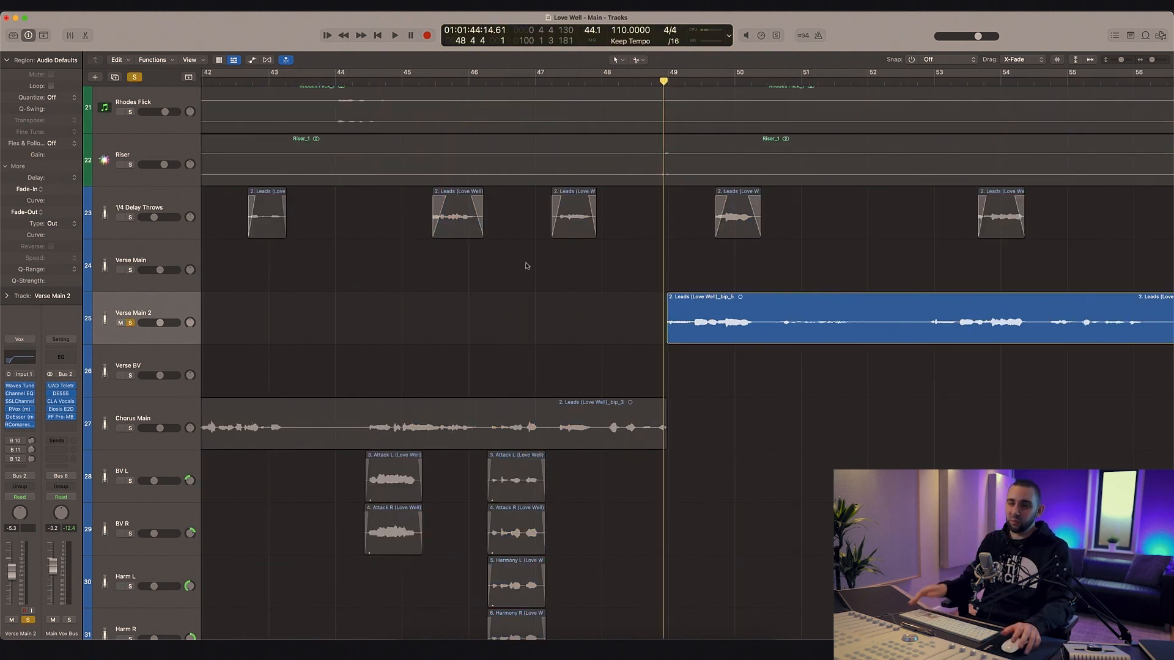
Step: Play the soloed Verse Main 2 vocal from just before bar 49 to hear it without its sends
scroll(529, 267, right, 5)
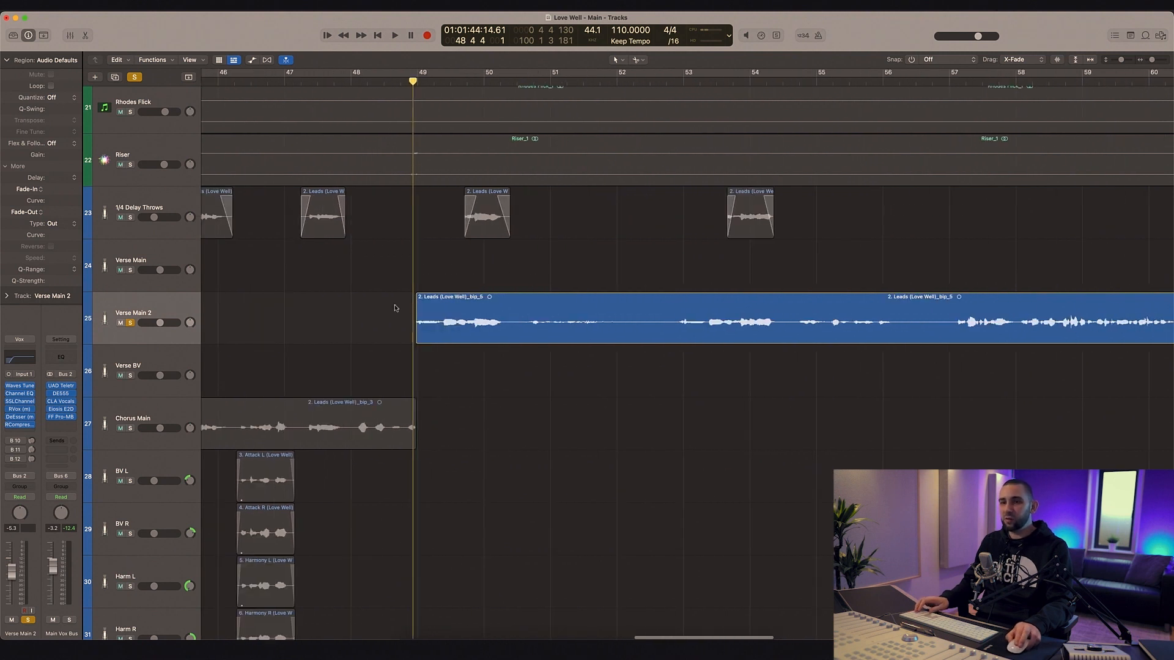
scroll(330, 324, right, 2)
key(space)
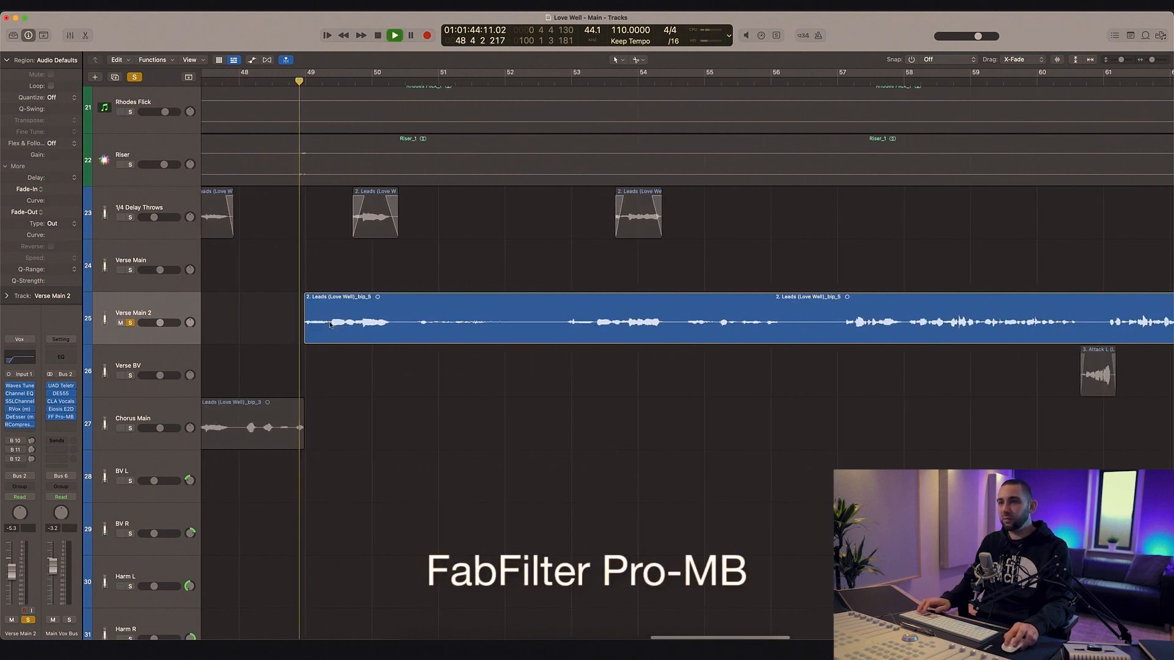
key(super+Left)
key(super+Left)
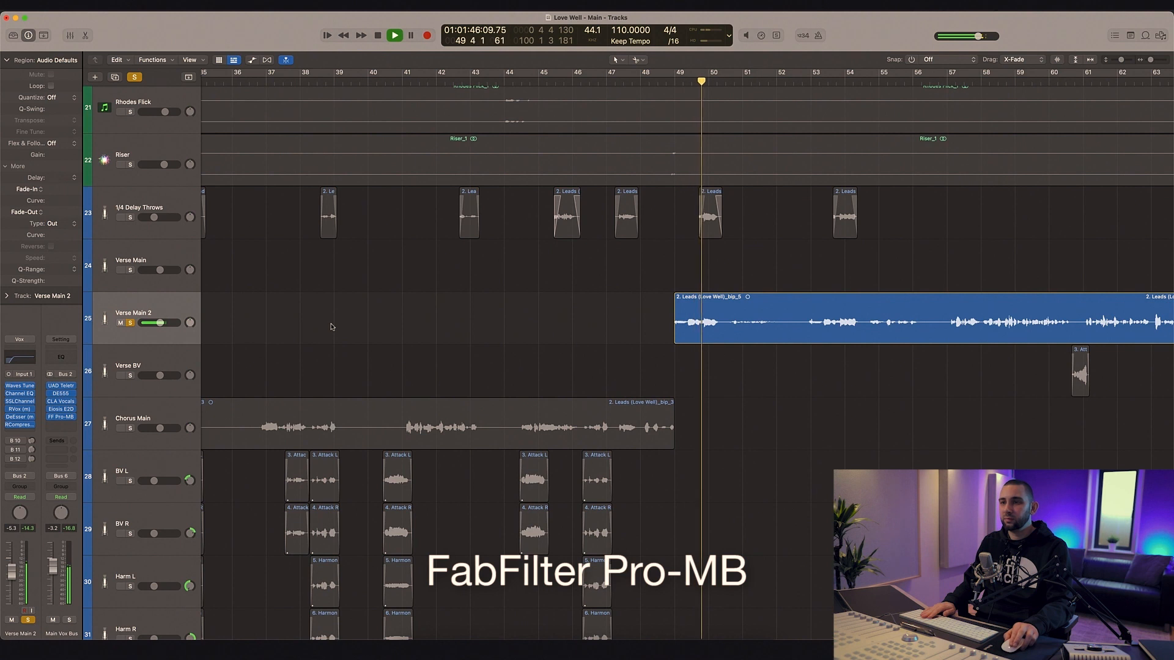
key(super+Left)
scroll(332, 327, right, 3)
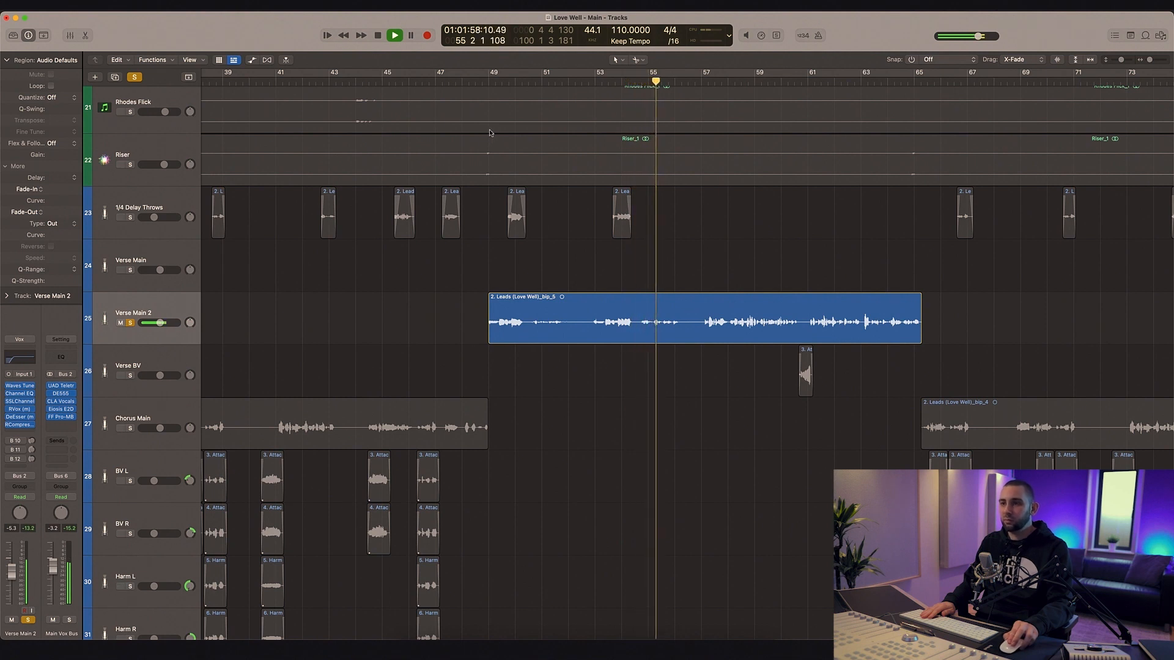
Step: Enable the Bus 10 ping-pong delay send on Verse Main 2 and compare it on and off from just before bar 49, leaving it on
click(482, 83)
click(21, 443)
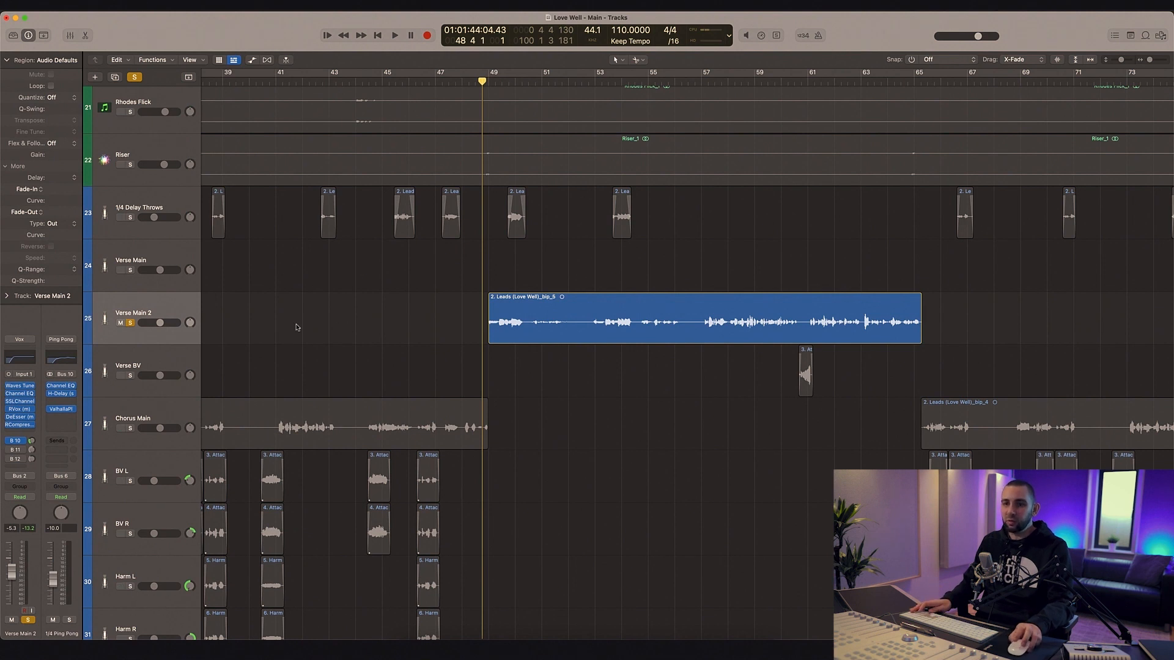
click(9, 440)
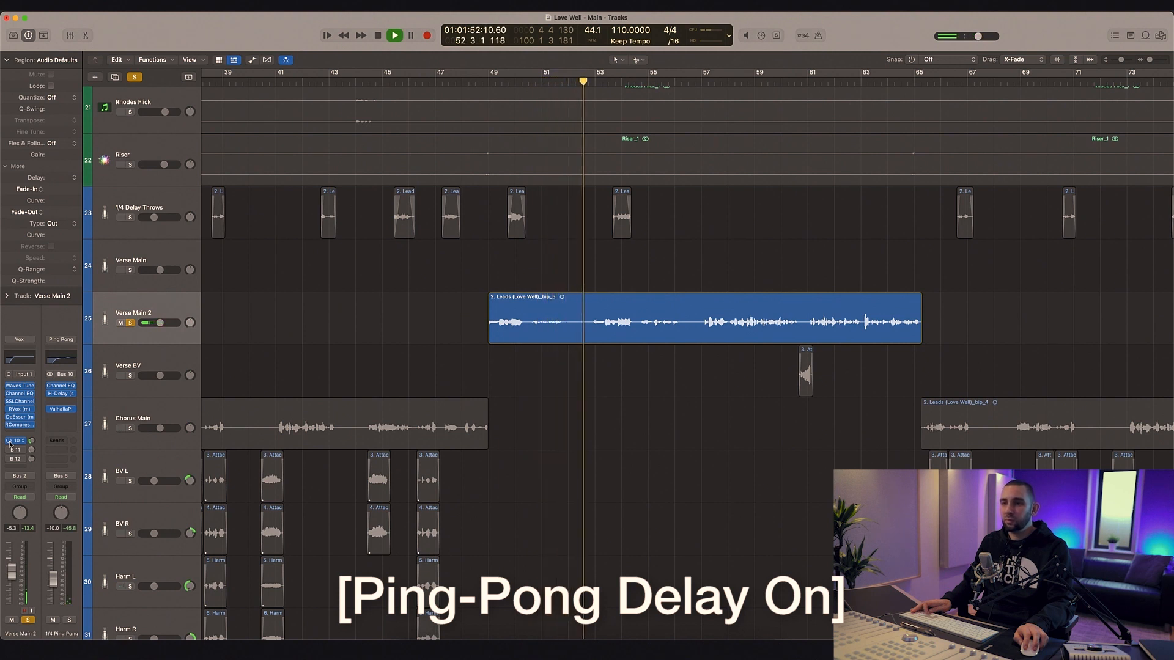
click(8, 440)
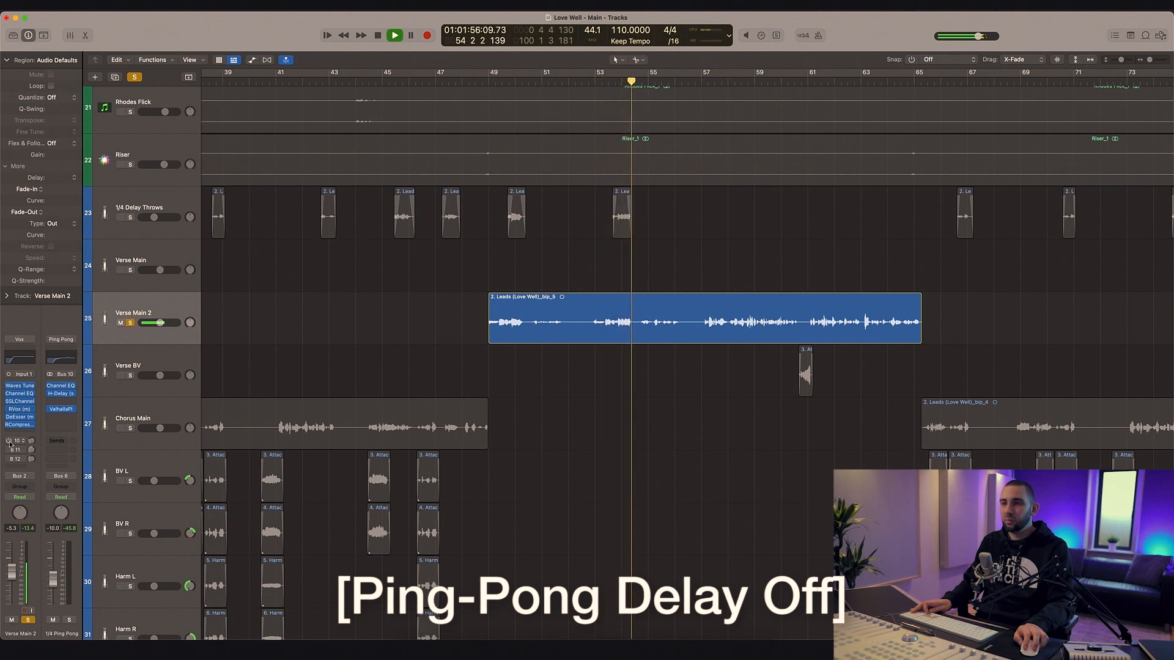
click(8, 440)
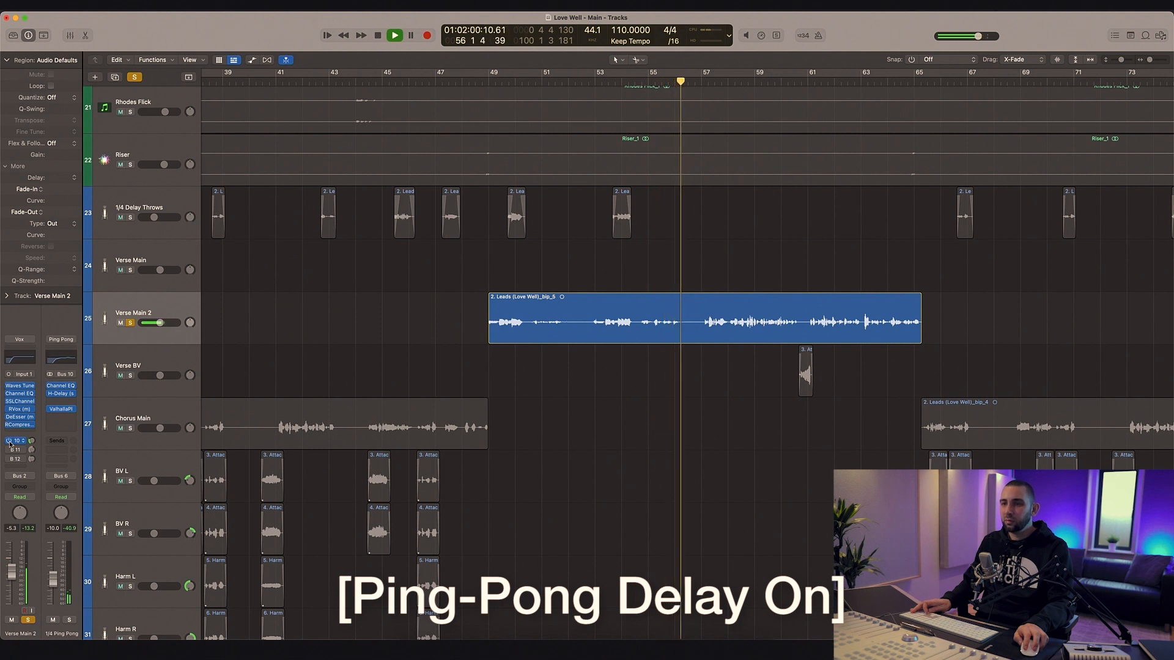
key(space)
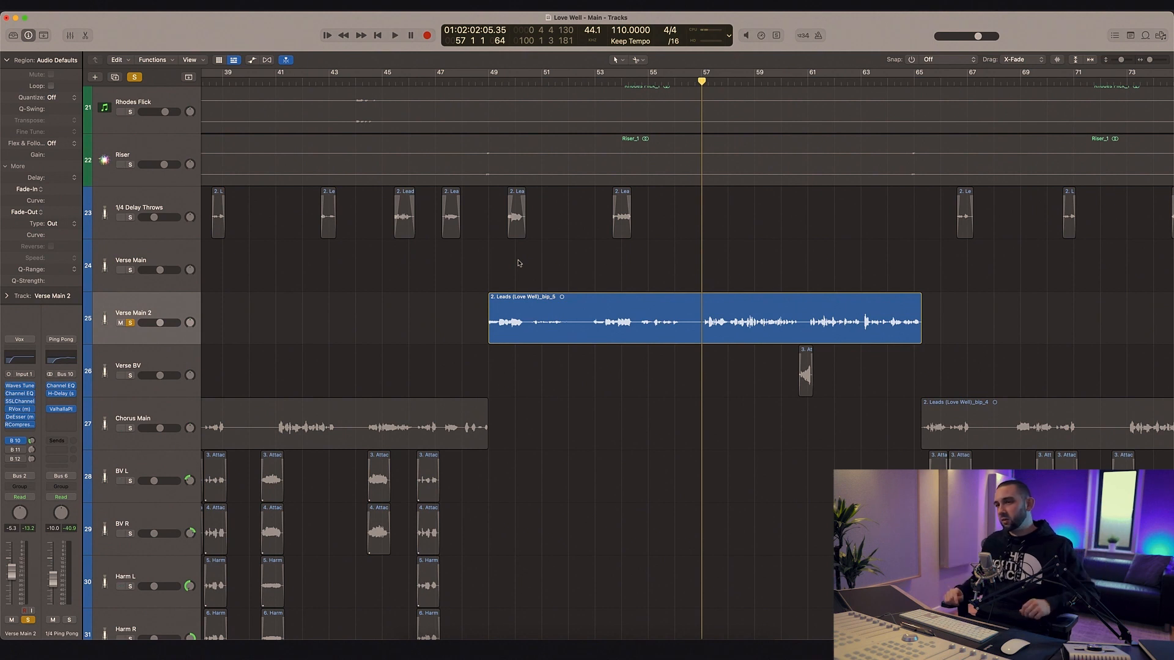
Step: Enable the Bus 11 send on Verse Main 2, inspect Morphoder's settings on Air Bus, and close the plugin
click(483, 82)
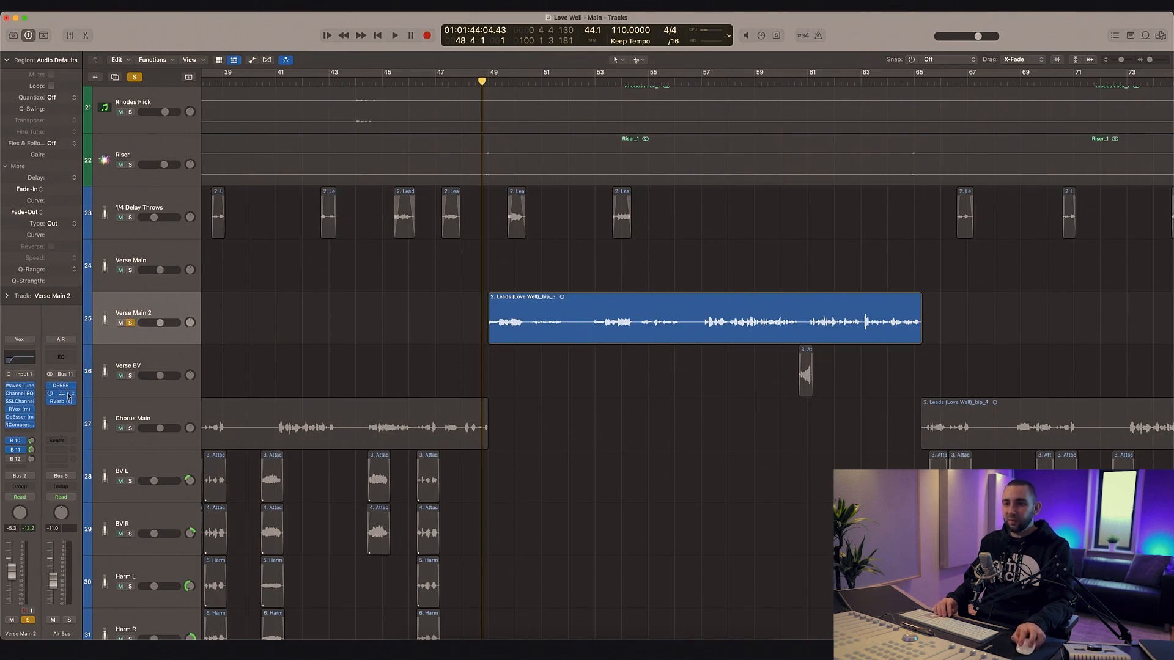
click(69, 396)
drag(472, 138, 667, 209)
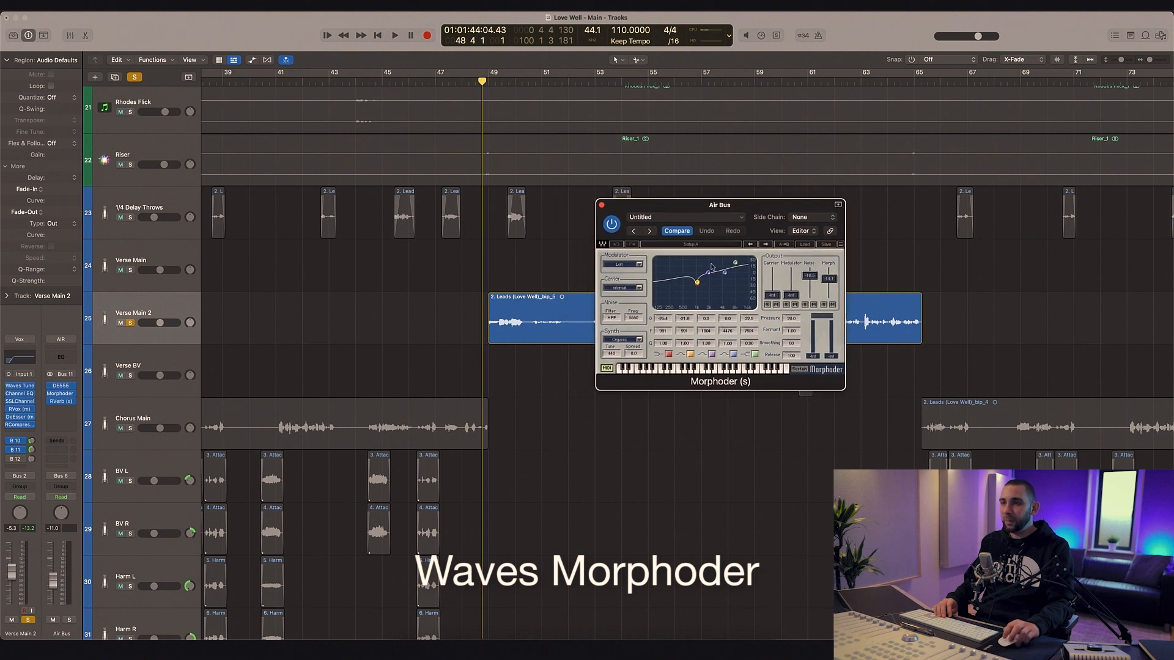
click(602, 206)
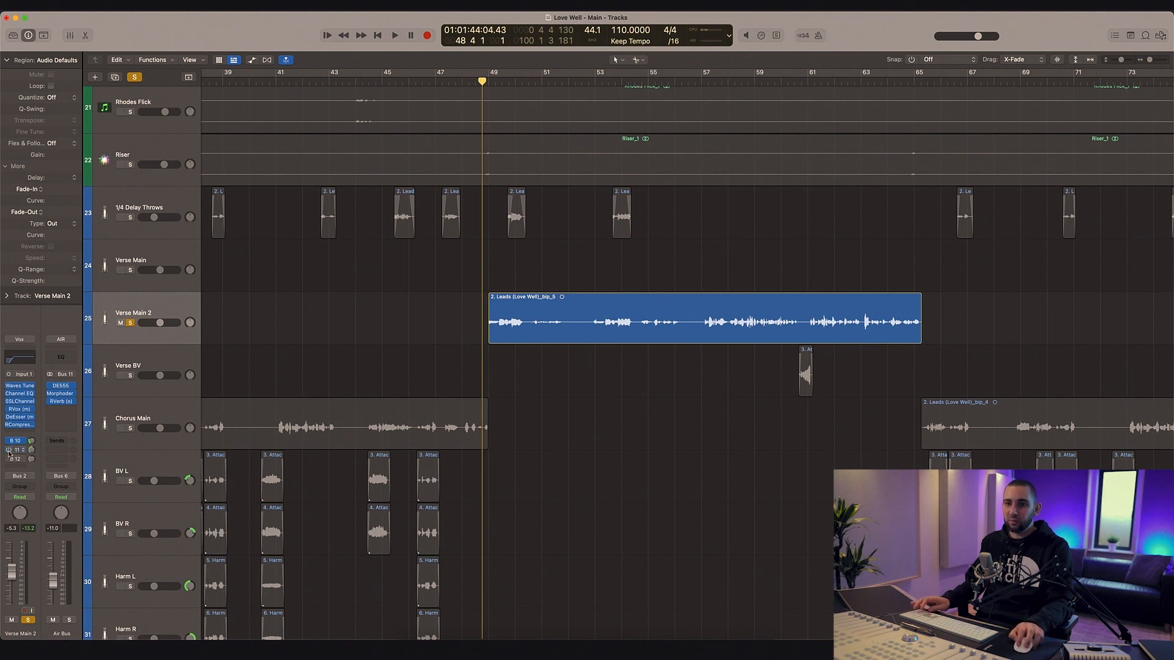
Step: Play Verse Main 2 with the Air Bus send off and on, boost the send briefly to 6.0, and raise the Air Bus fader to -8.6
key(space)
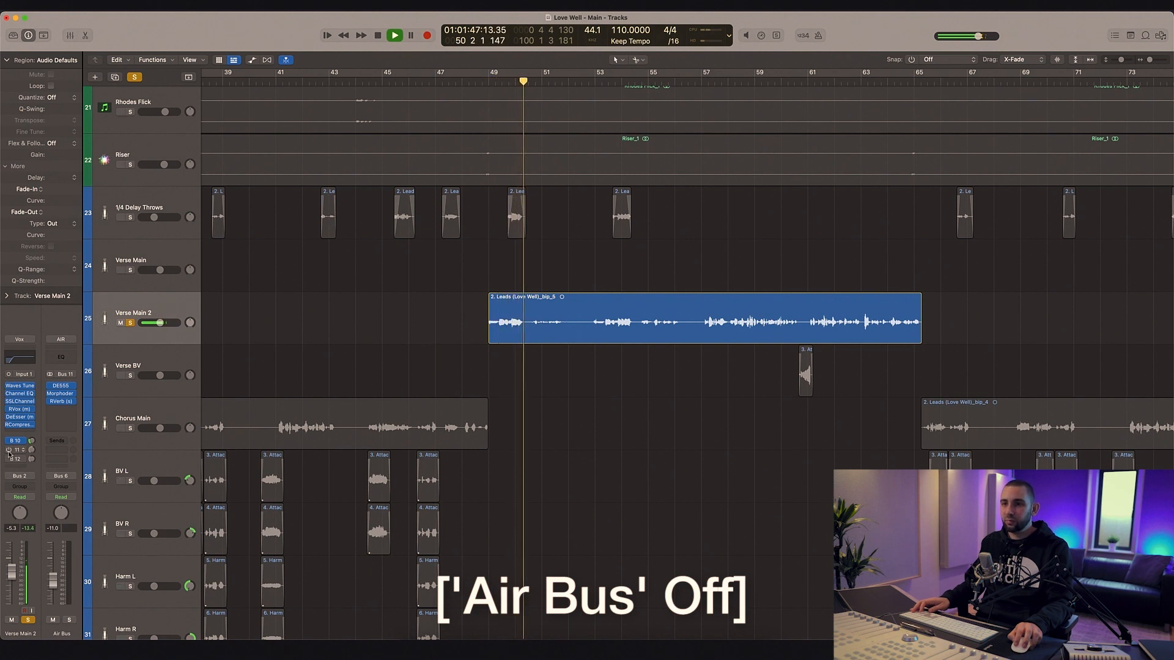
click(8, 450)
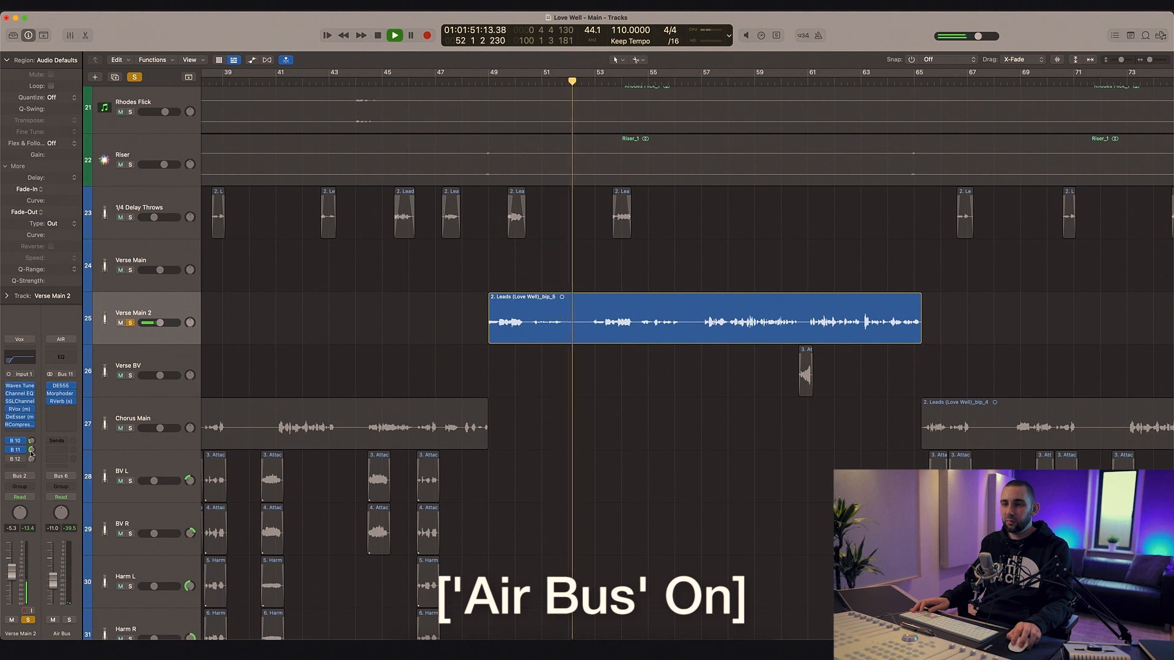
drag(31, 451, 39, 405)
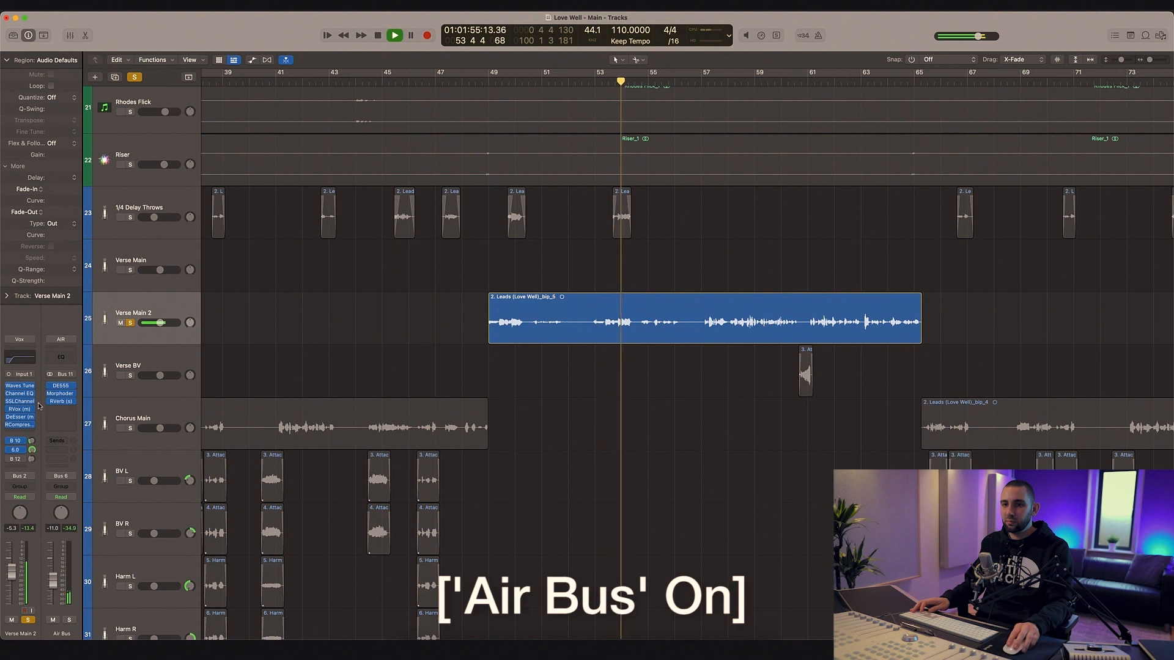
mouse_move(53, 580)
mouse_down()
mouse_move(53, 557)
mouse_move(54, 577)
mouse_up()
drag(32, 452, 32, 481)
drag(51, 559, 51, 556)
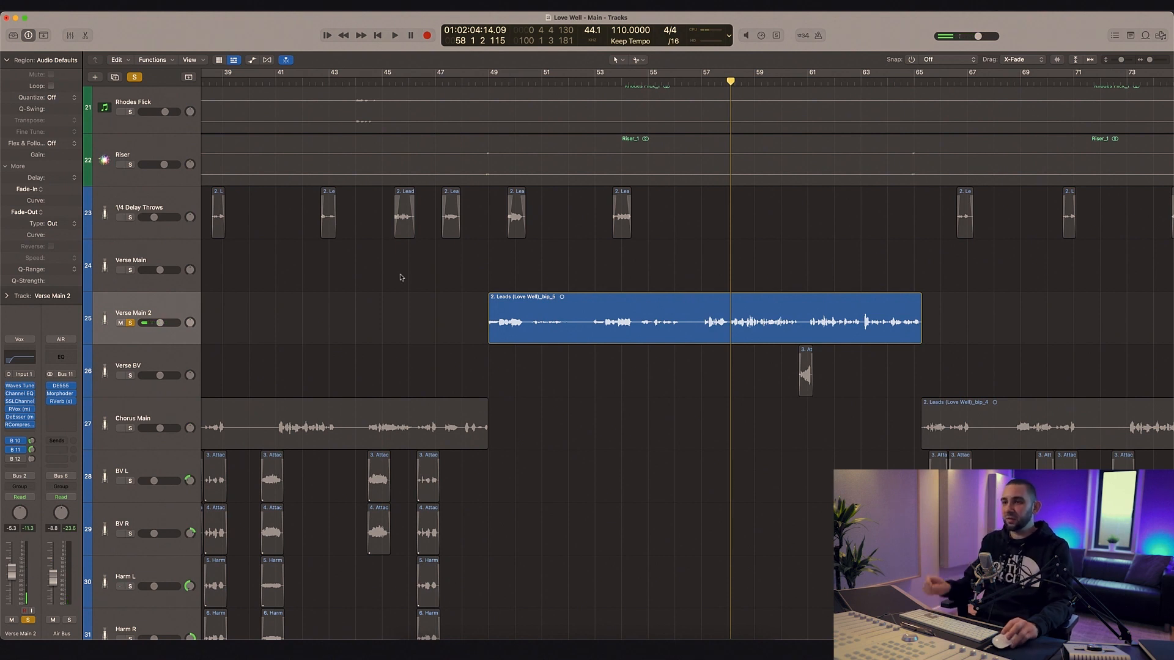
Step: Enable the Bus 12 reverb send on Verse Main 2 and place the playhead at bar 57
click(481, 78)
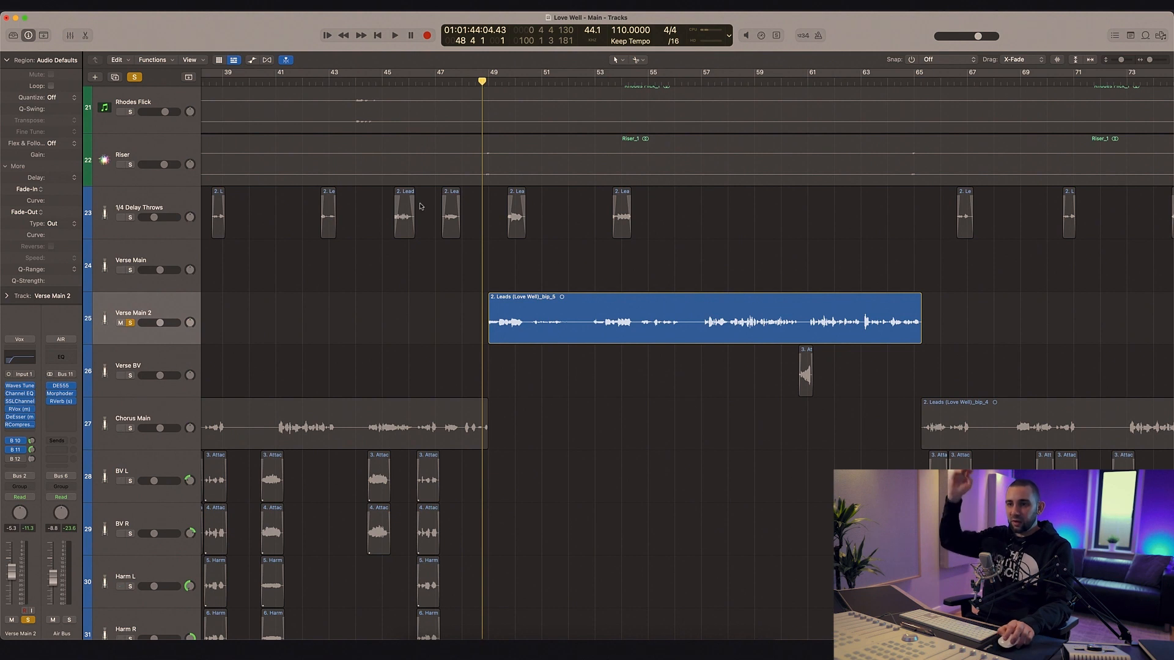
click(172, 304)
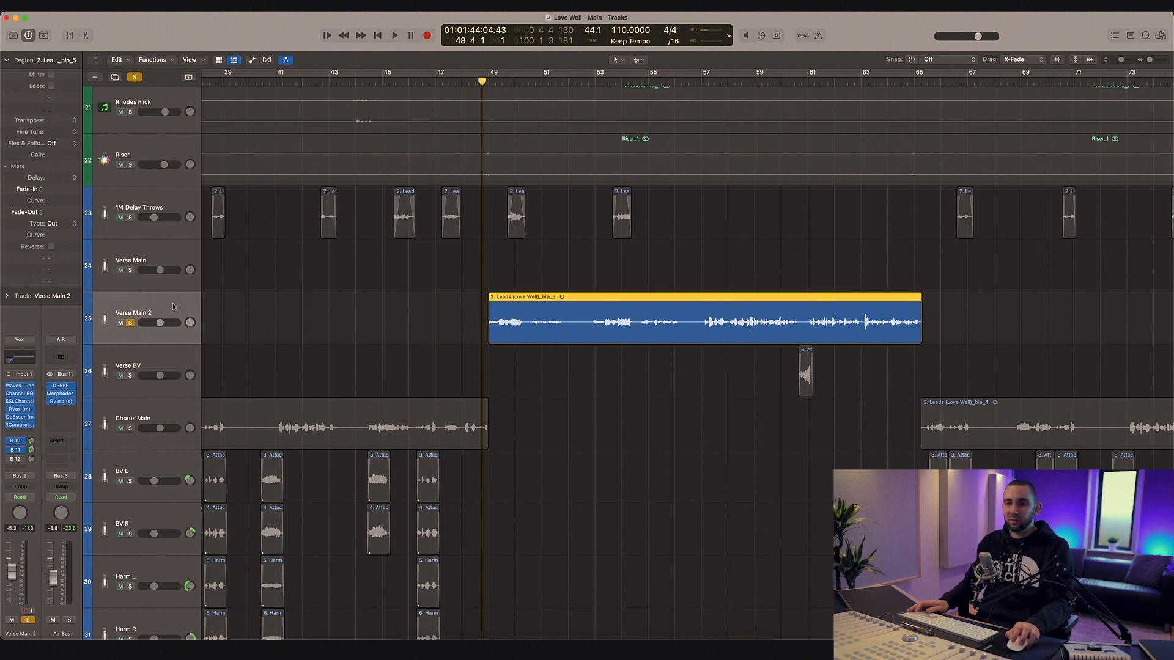
click(263, 333)
click(163, 313)
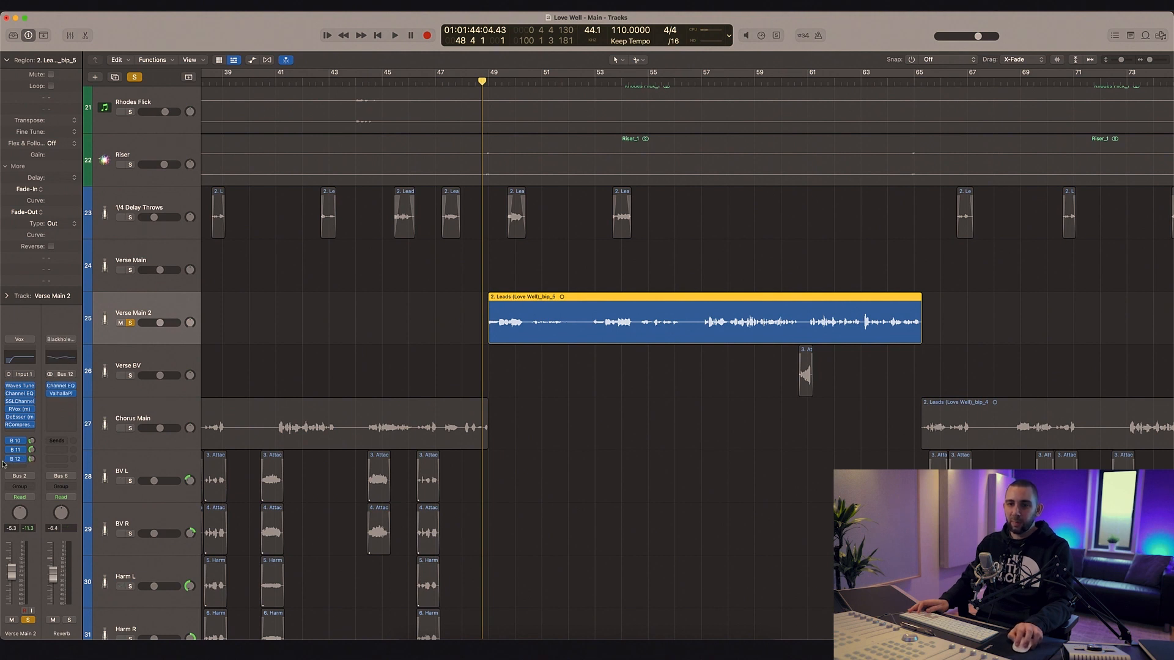
drag(607, 88, 701, 88)
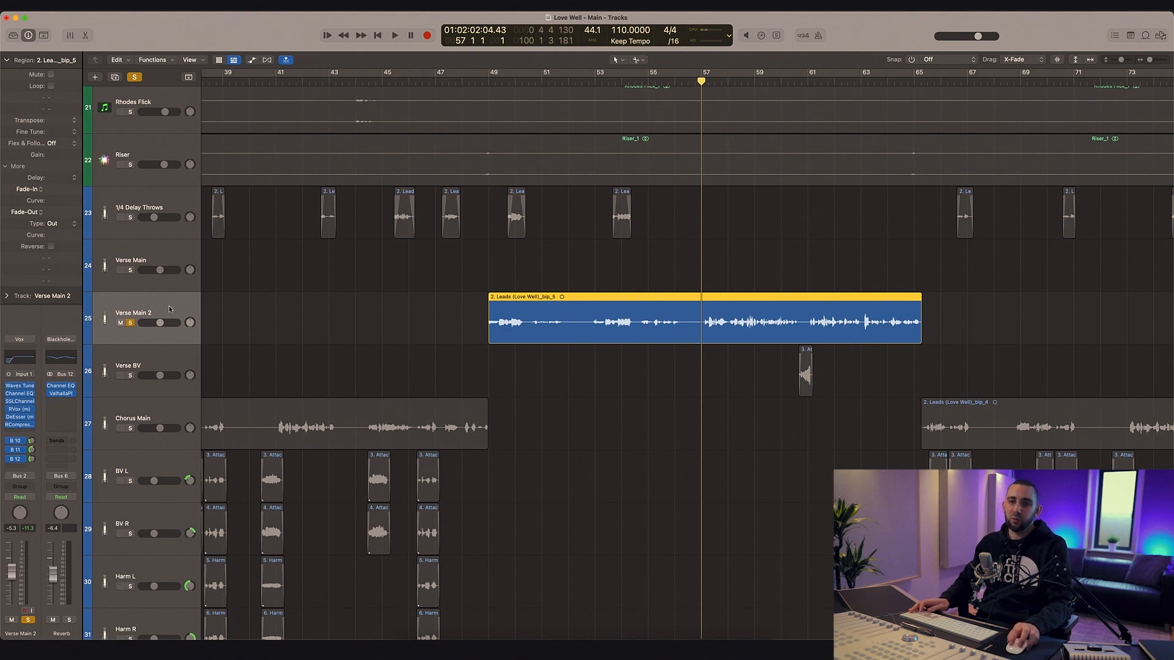
Step: Play the vocal from bar 57, switching the Bus 12 reverb send off and on to compare, and leave it on
click(8, 460)
key(space)
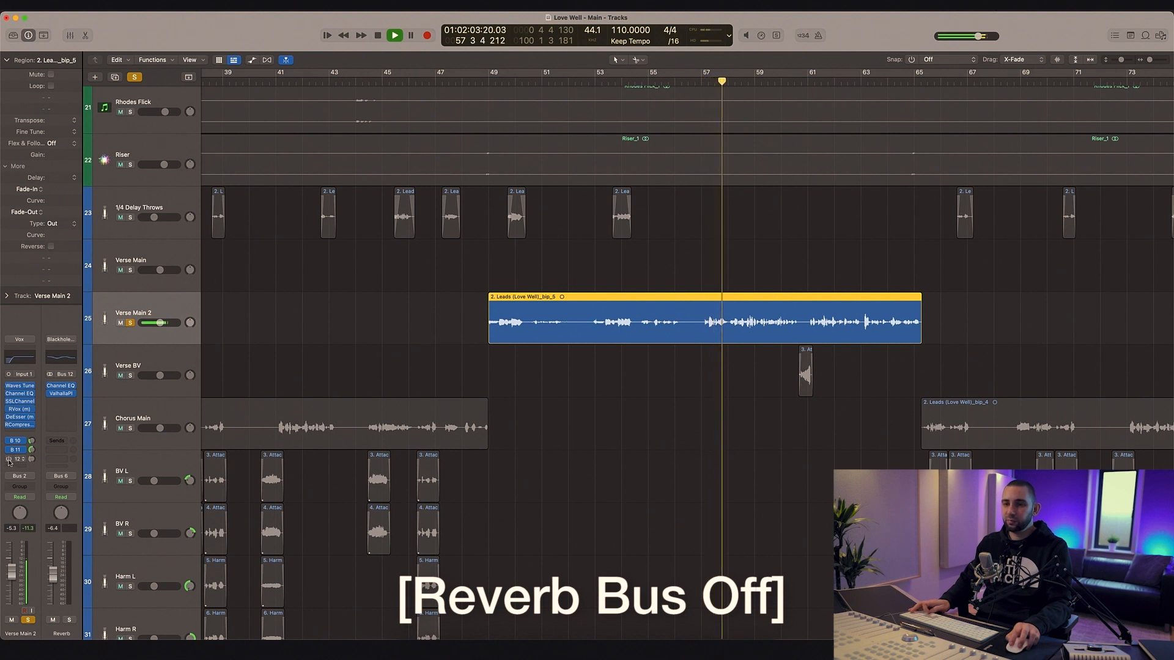
click(9, 460)
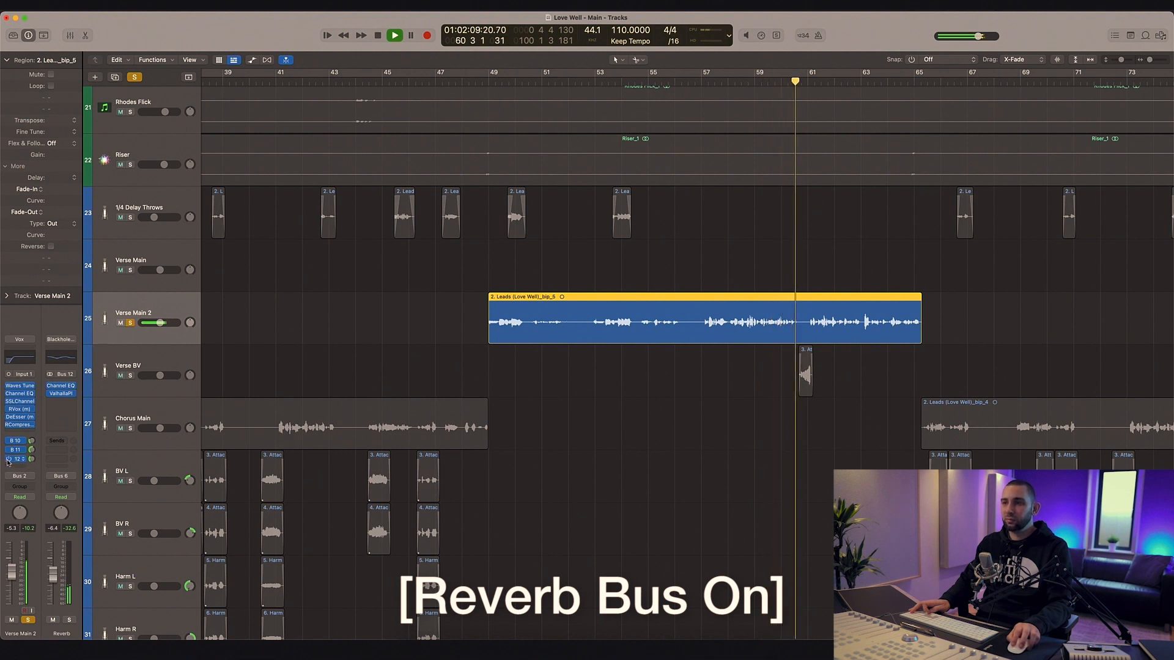
click(8, 459)
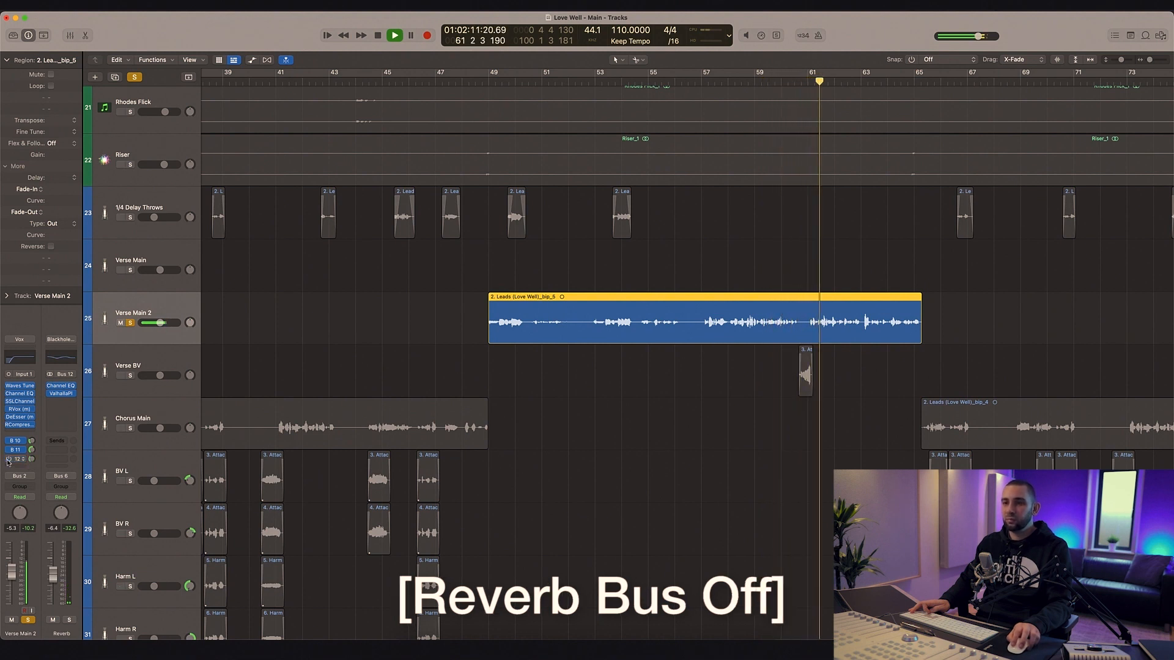
click(9, 459)
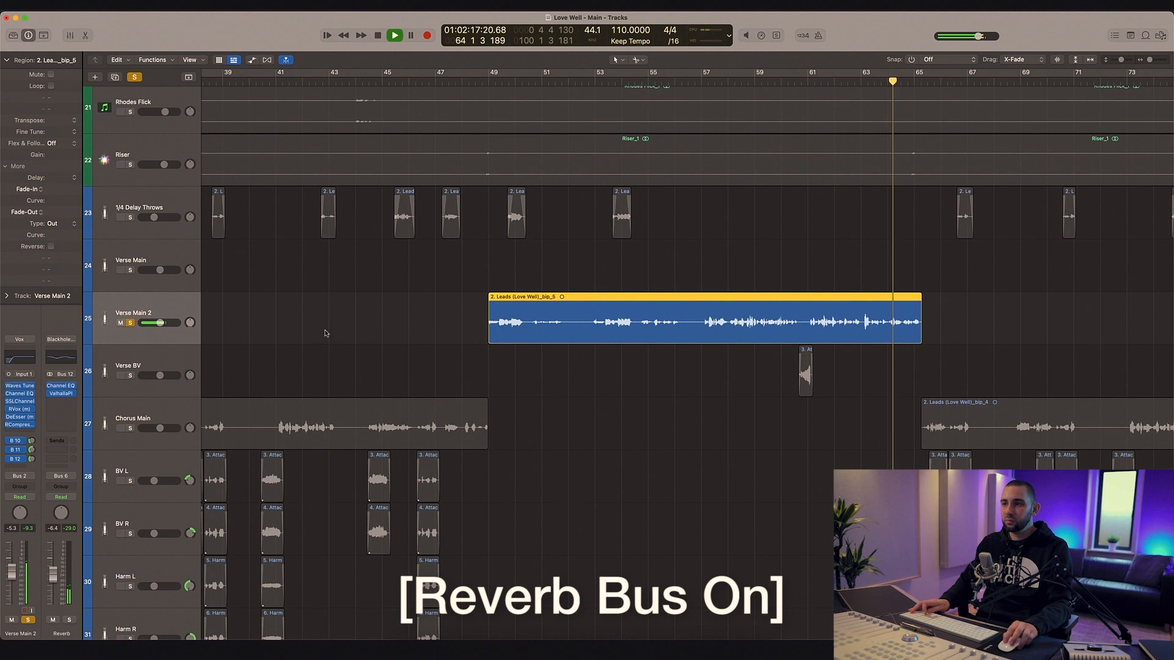
Step: Stop playback, deselect the Verse Main 2 region, show the whole arrangement, and clear all track solos
key(space)
click(346, 333)
key(super+Left)
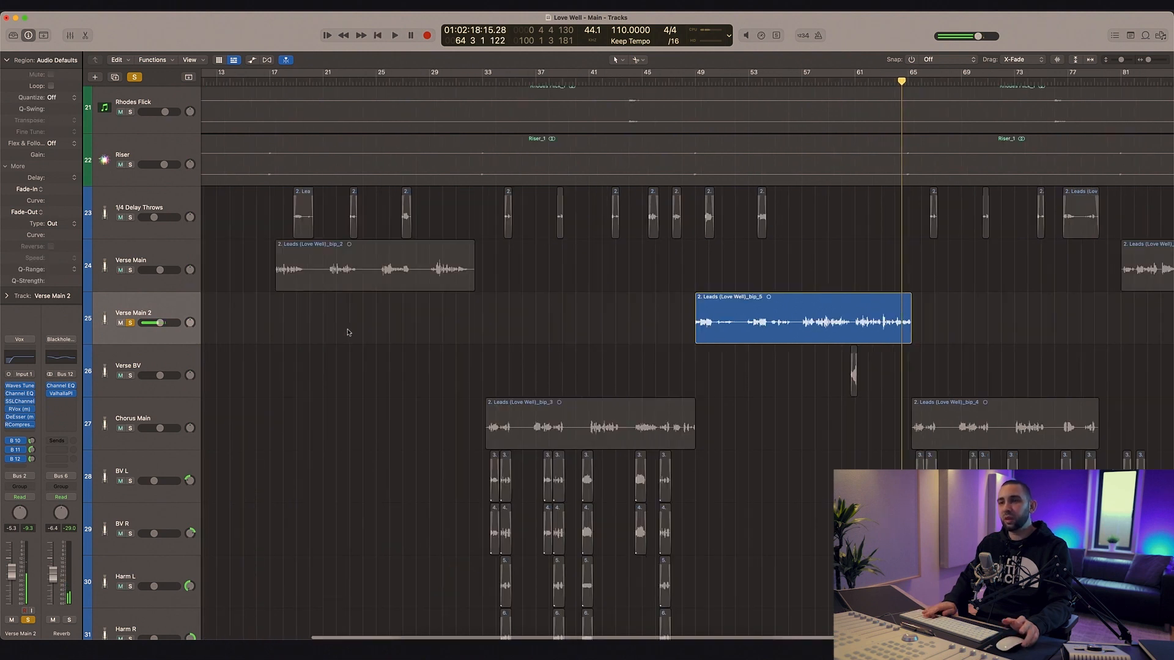
key(super+Left)
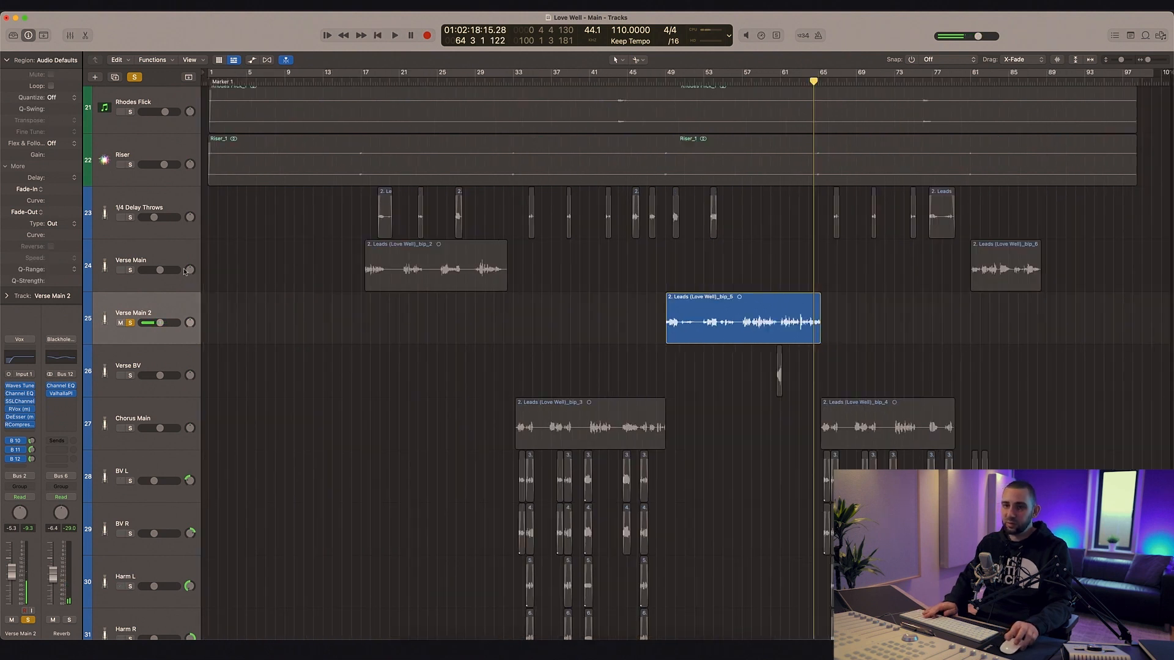
click(130, 270)
click(135, 78)
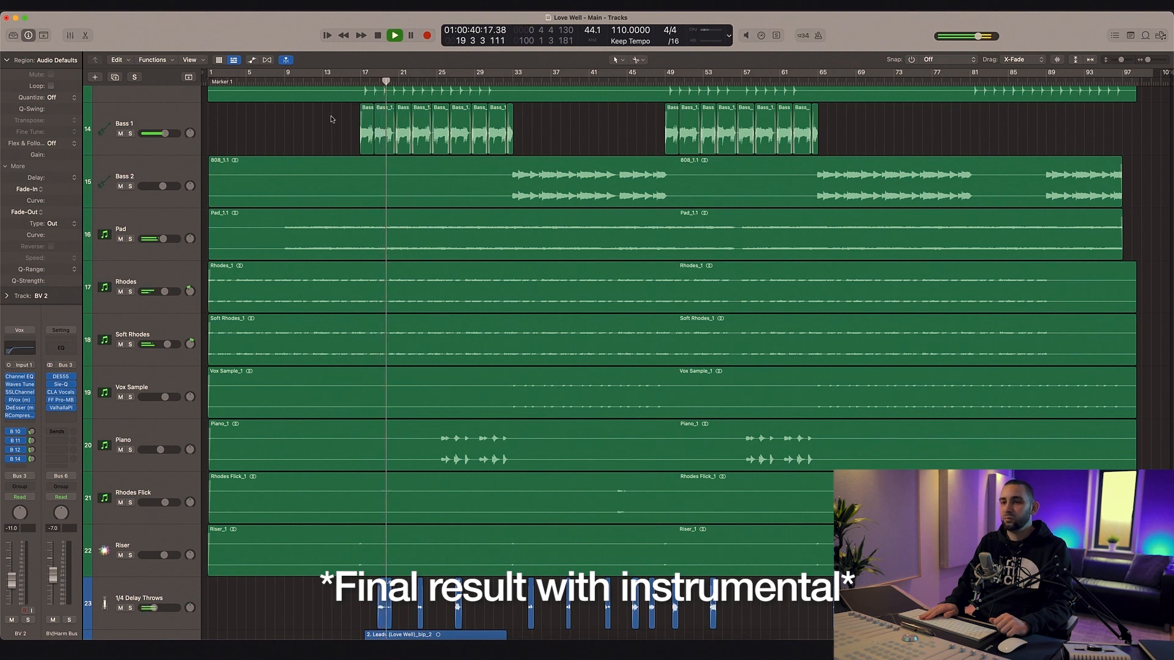
Step: Review the track list during full-mix playback, from the instrumental tracks down to the lead, backing and harmony vocals
scroll(331, 118, down, 3)
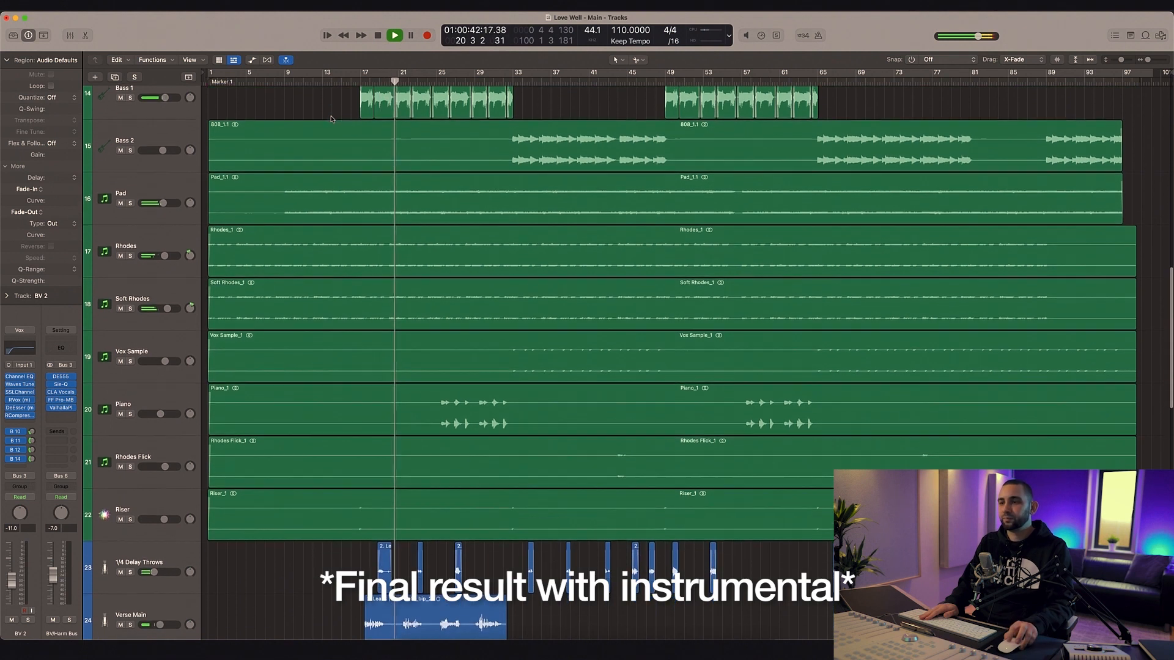
scroll(330, 118, down, 2)
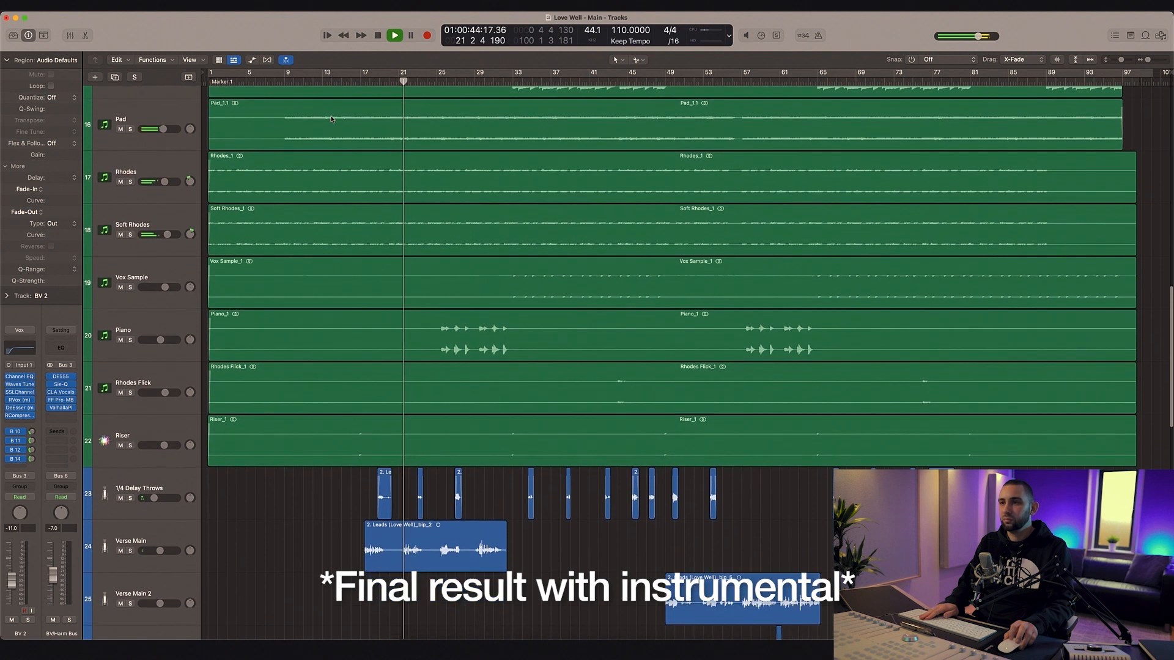
scroll(331, 119, down, 2)
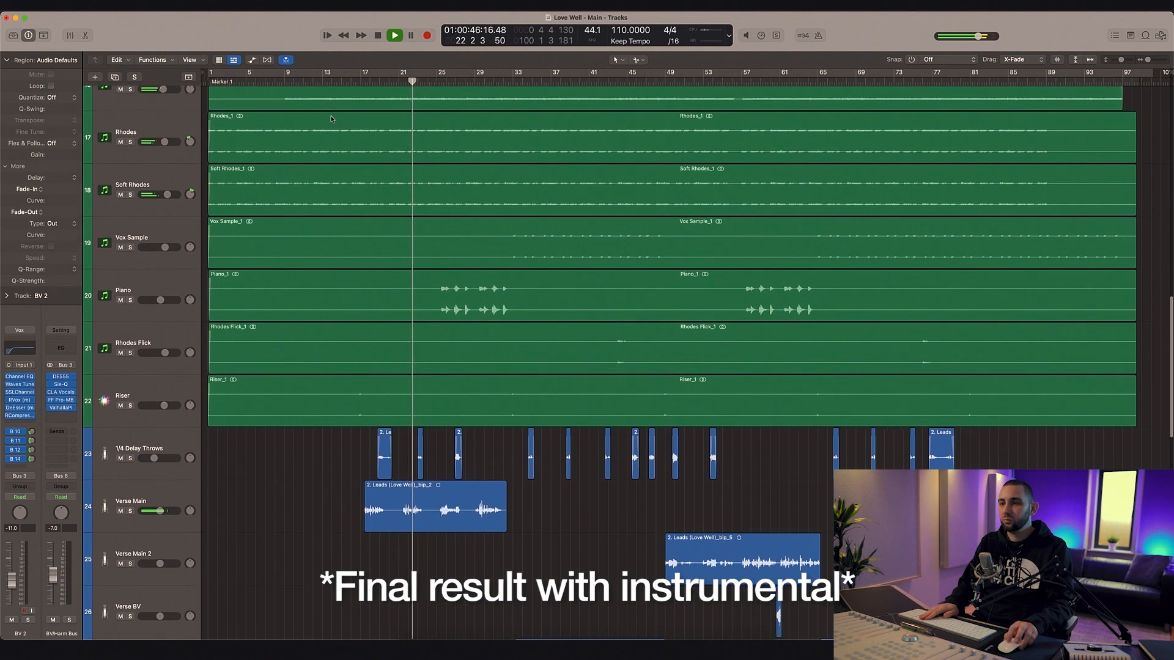
scroll(331, 119, down, 2)
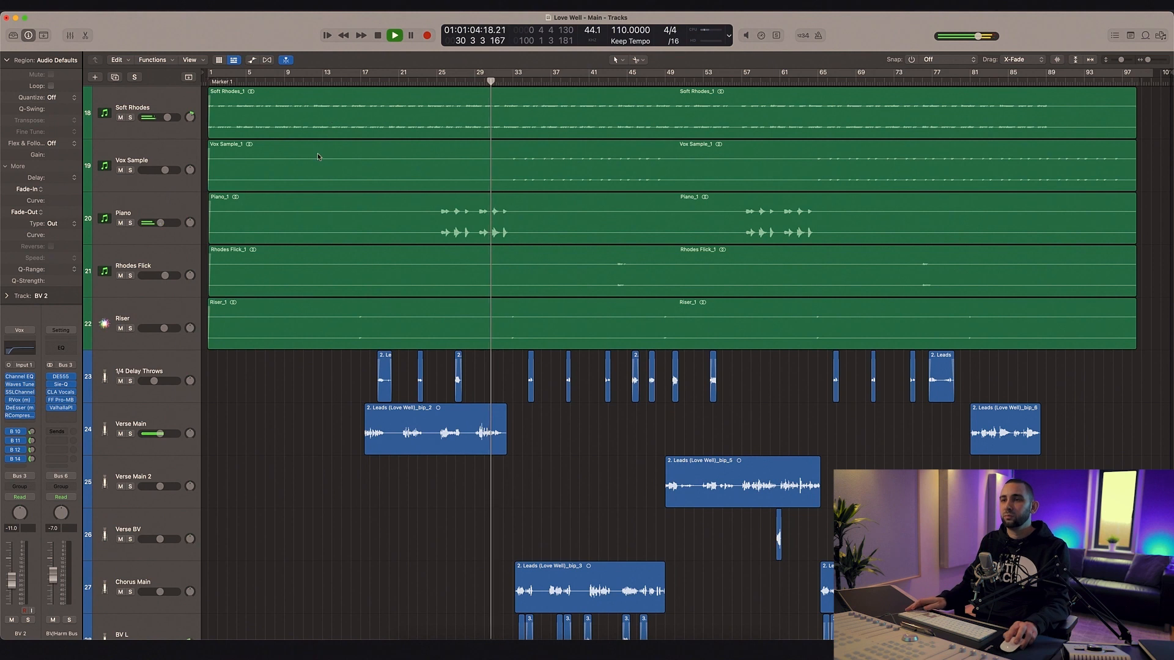
scroll(342, 214, down, 1)
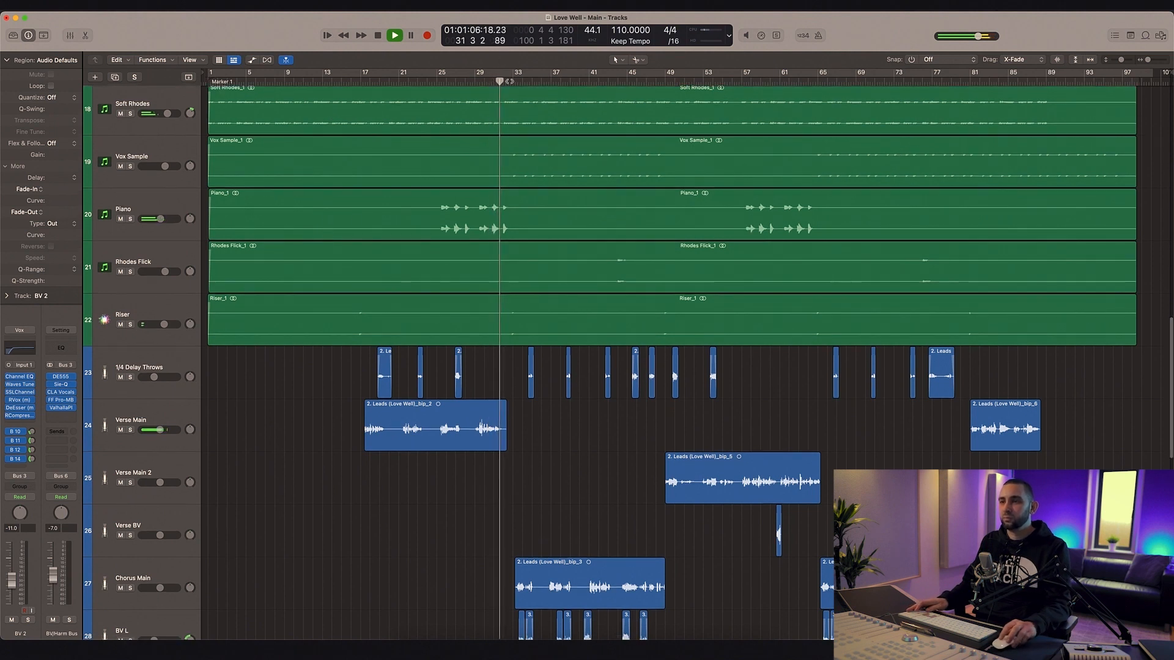
scroll(611, 360, down, 5)
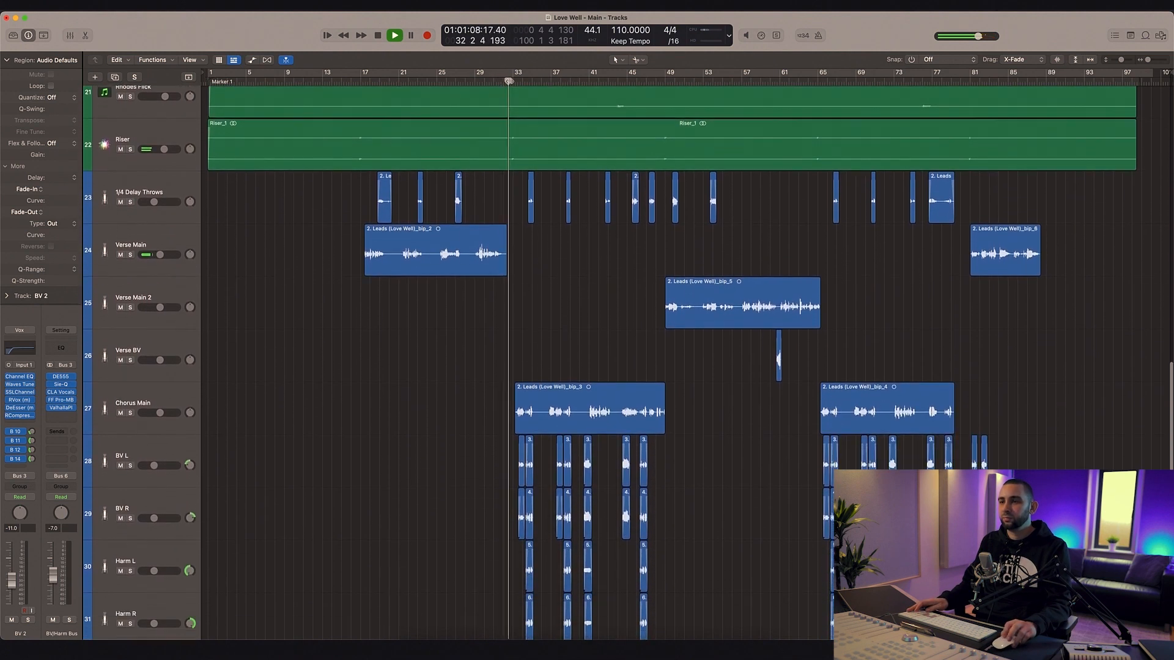
scroll(611, 361, down, 3)
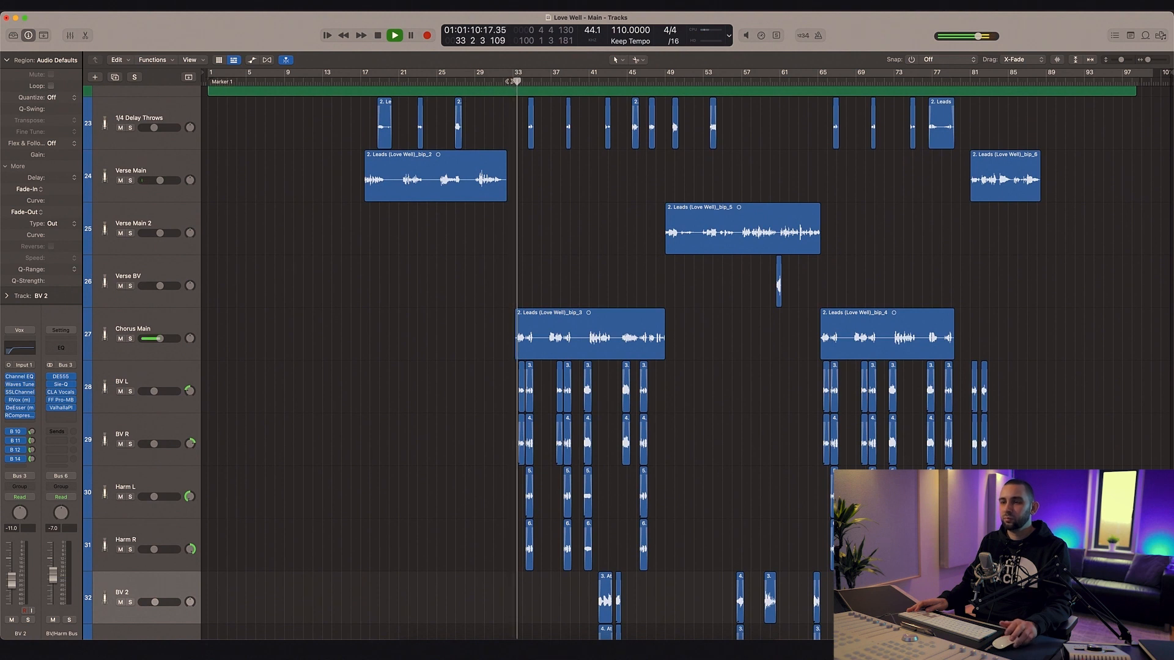